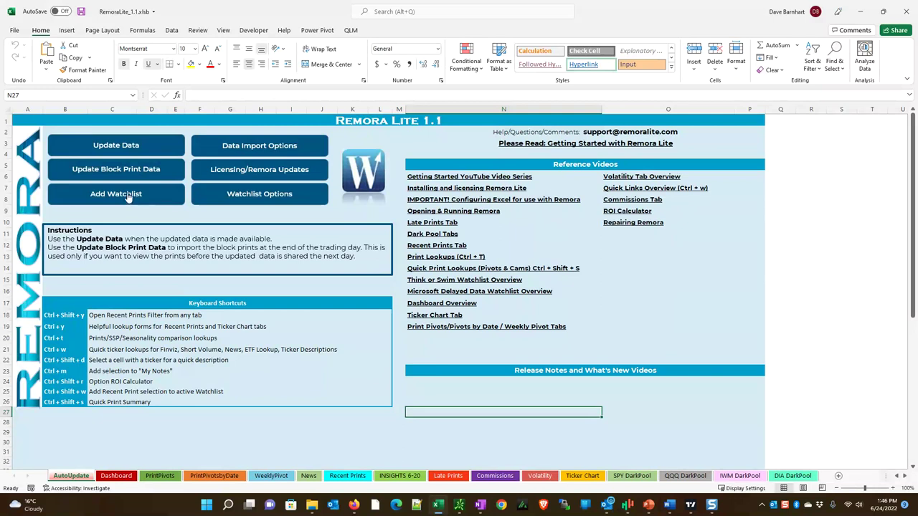
Create a real-time watchlist named Swings and make it the default for Print Lookups.
{"action": "left_click", "coordinate": [128, 197]}
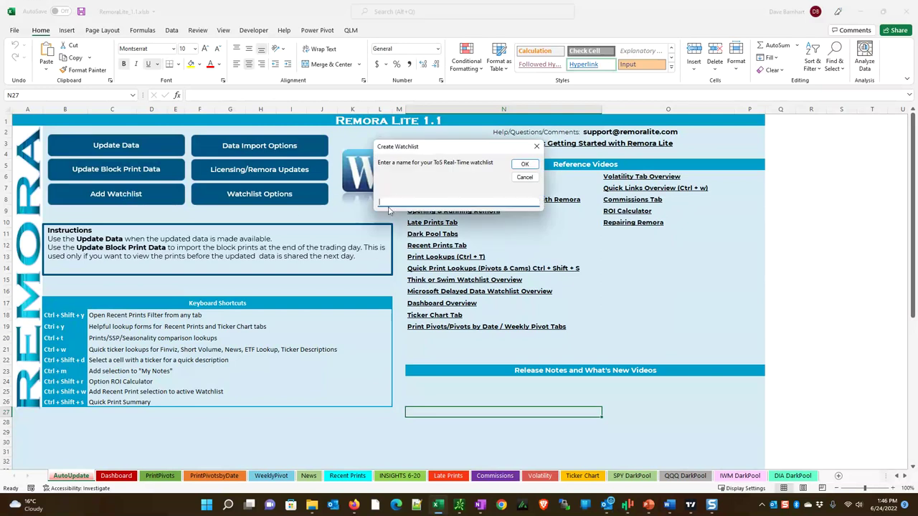
{"action": "type", "text": "Swings"}
{"action": "key", "text": "Return"}
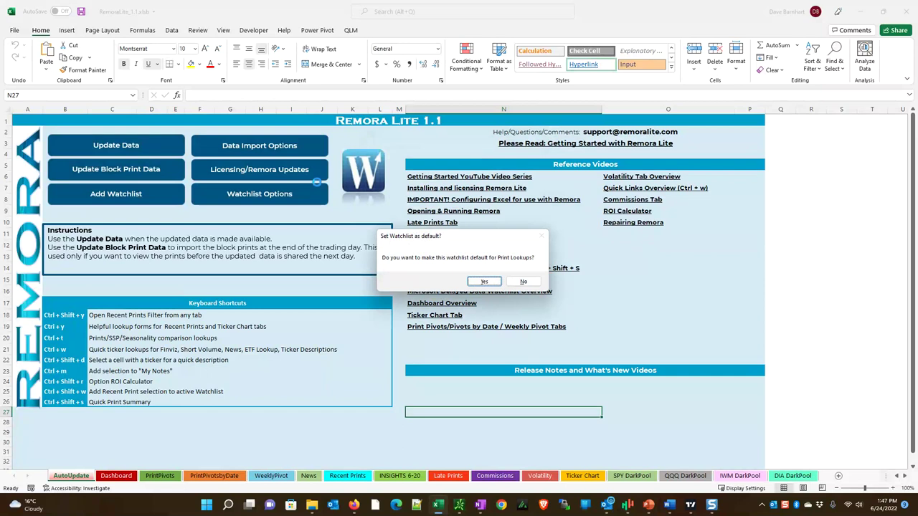
{"action": "left_click", "coordinate": [485, 284]}
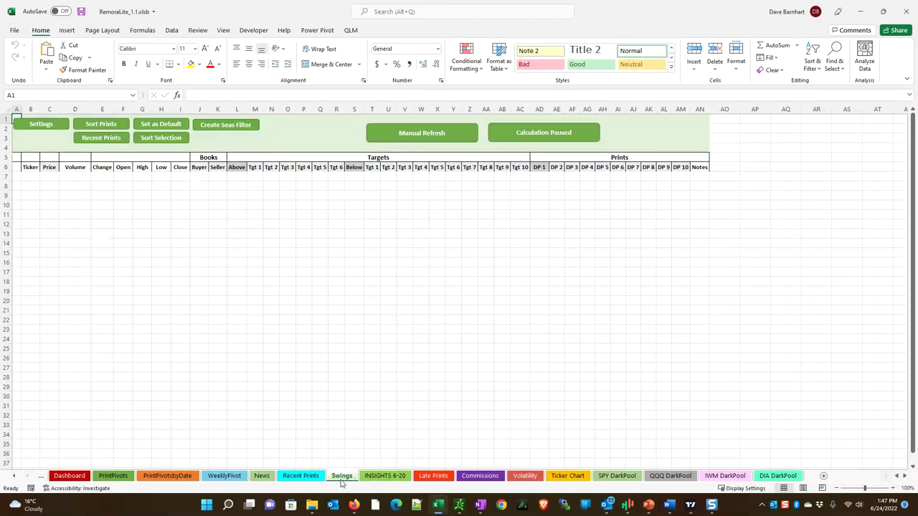
Add the ticker UBER in the first empty row of the Swings watchlist.
{"action": "left_click", "coordinate": [34, 174]}
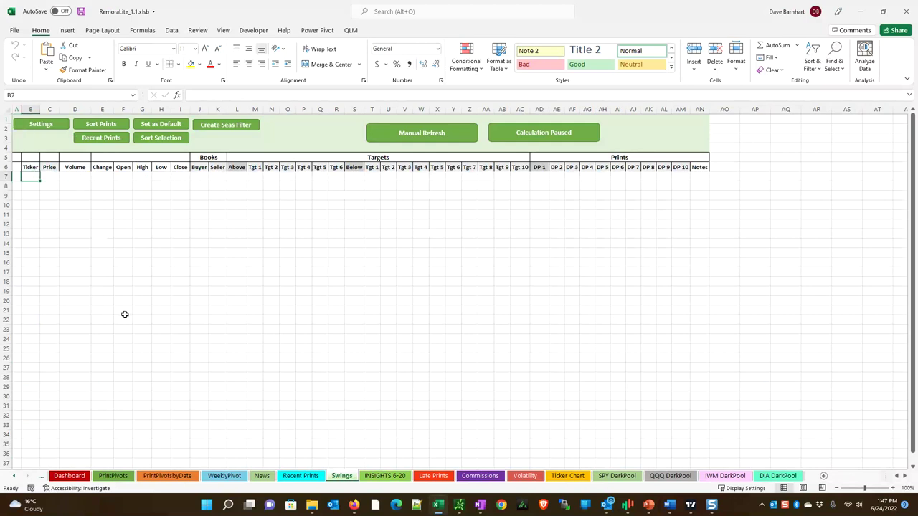
{"action": "type", "text": "UBER"}
{"action": "key", "text": "Return"}
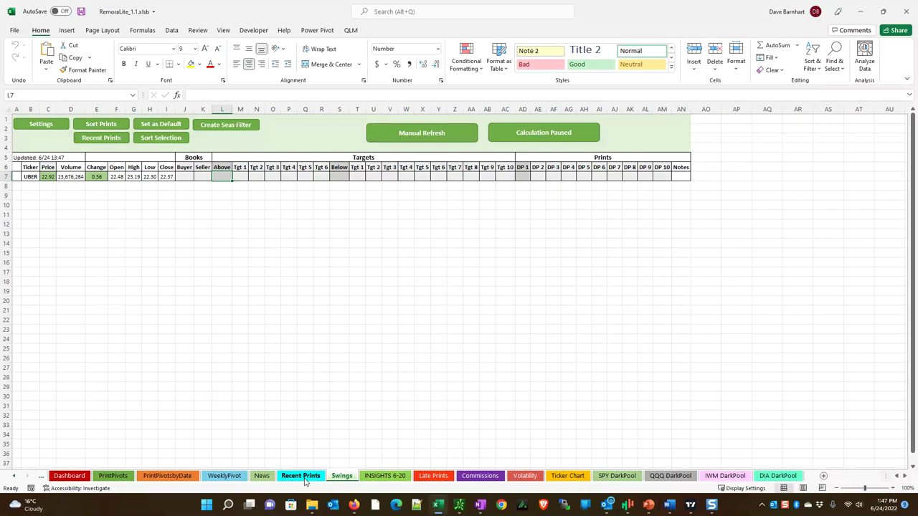
Open the Recent Prints sheet and examine AAL's price, net change and prints of the last 5 trading days.
{"action": "left_click", "coordinate": [302, 476]}
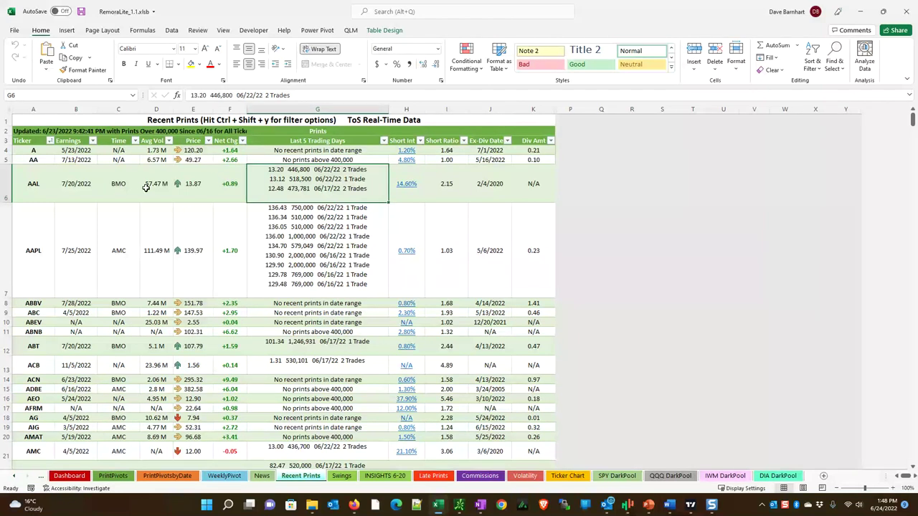
{"action": "left_click", "coordinate": [190, 192]}
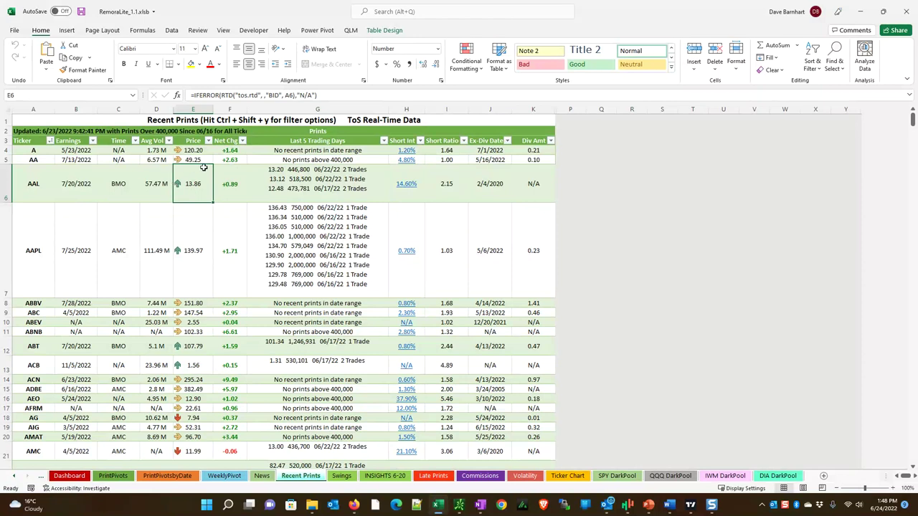
{"action": "left_click", "coordinate": [225, 186]}
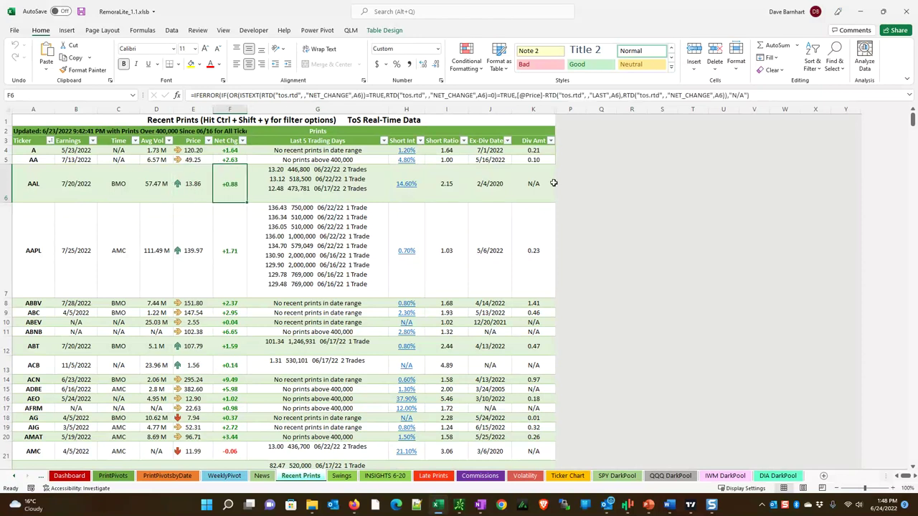
{"action": "left_click", "coordinate": [316, 186]}
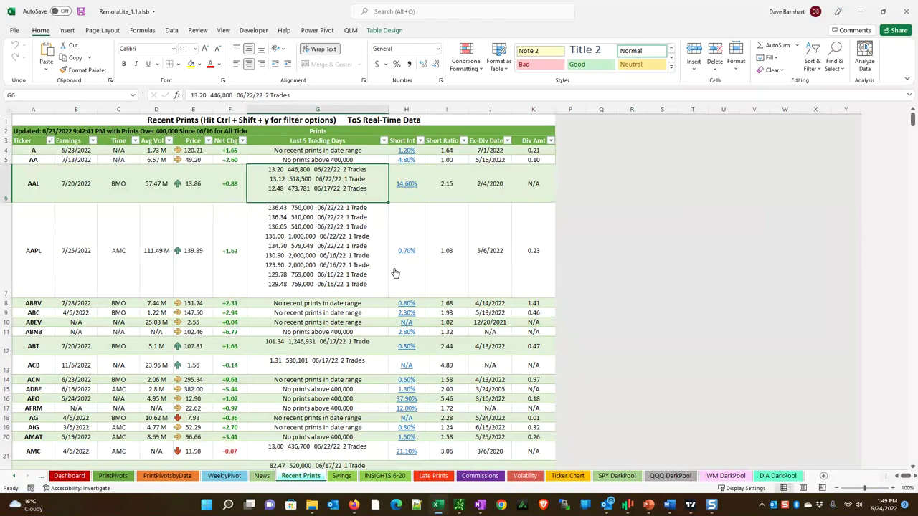
Update the recent prints with prints over 400K for the last 5 trading days, displaying only results with prints.
{"action": "key", "text": "ctrl+shift+y"}
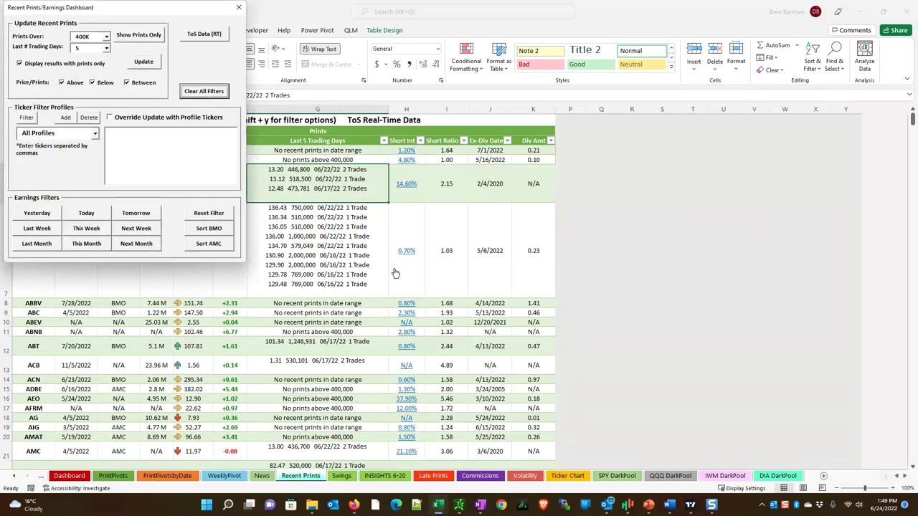
{"action": "left_click_drag", "start_coordinate": [184, 10], "coordinate": [671, 109]}
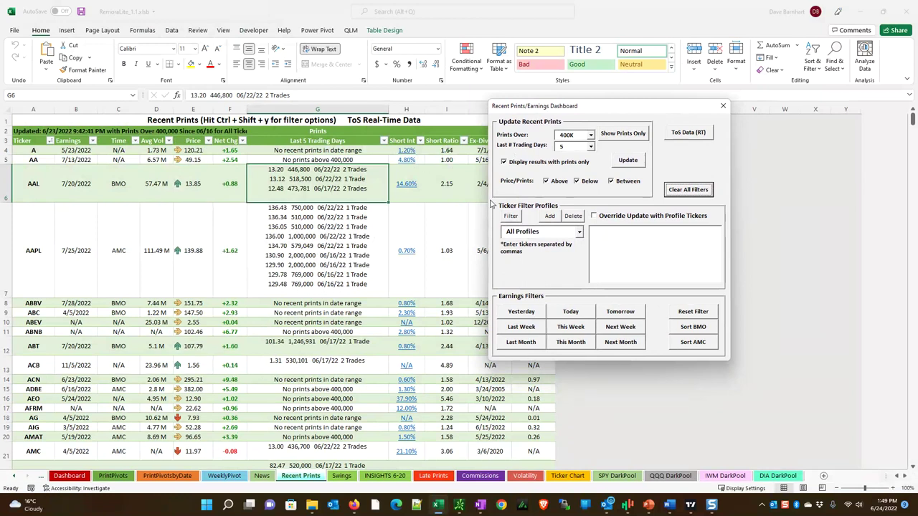
{"action": "left_click", "coordinate": [590, 134]}
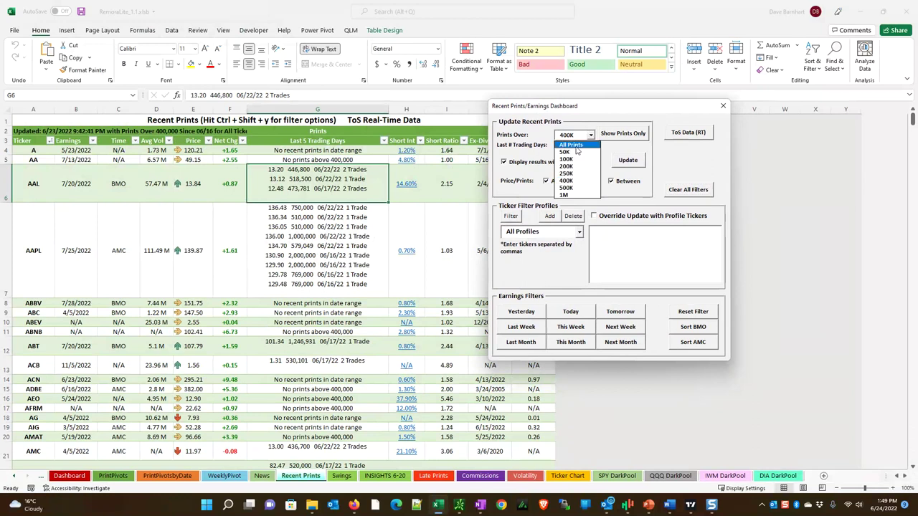
{"action": "left_click", "coordinate": [567, 181]}
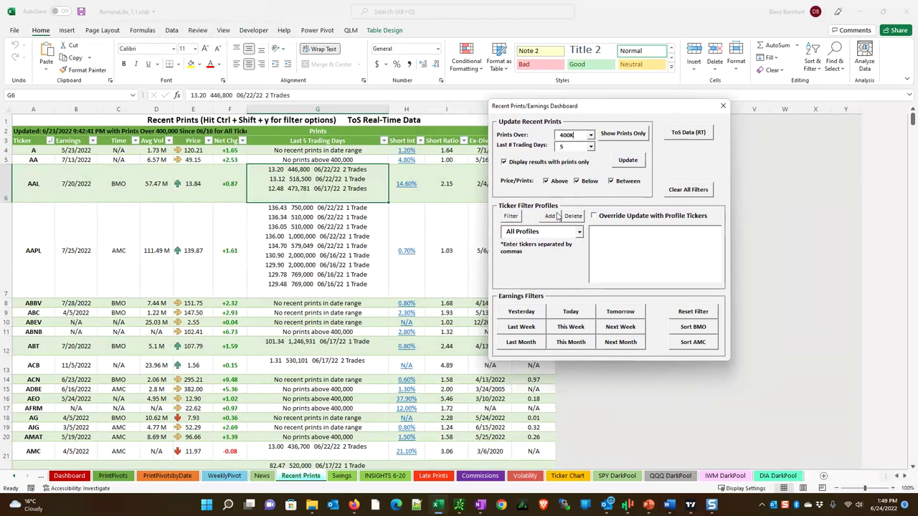
{"action": "left_click", "coordinate": [591, 147]}
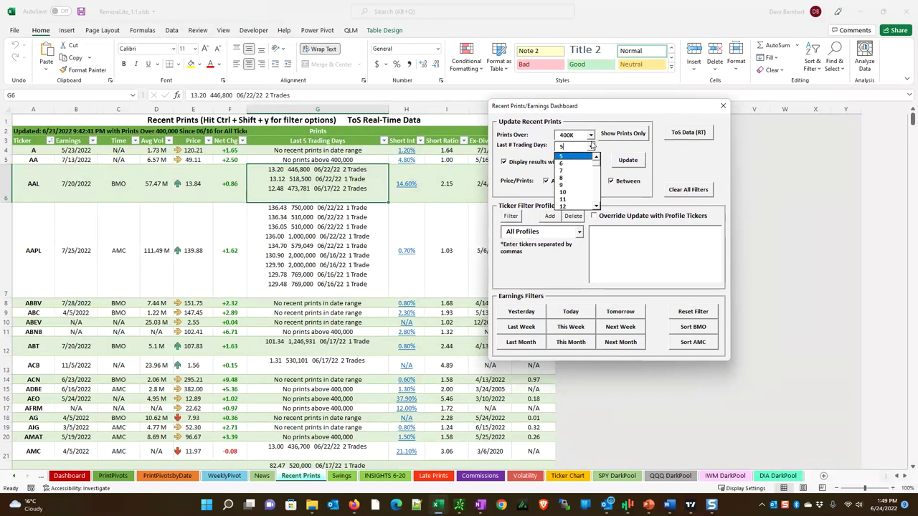
{"action": "left_click", "coordinate": [581, 258]}
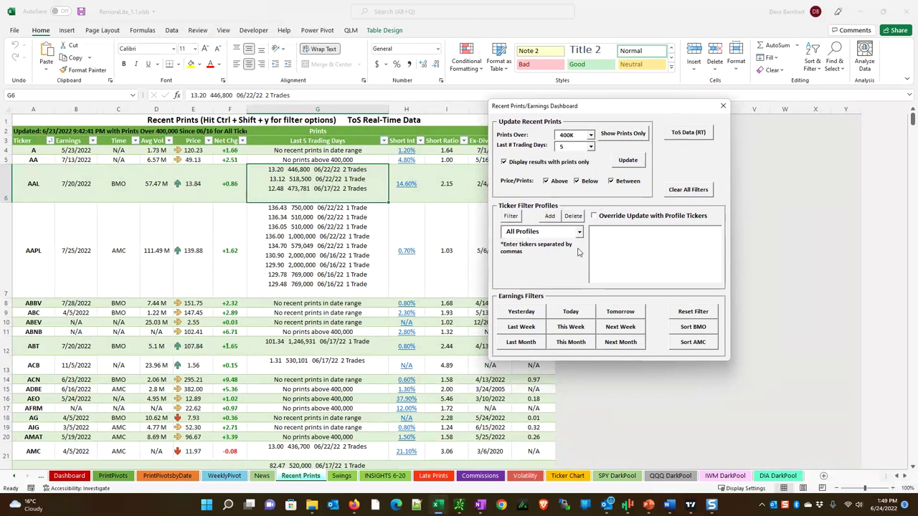
{"action": "left_click", "coordinate": [628, 162]}
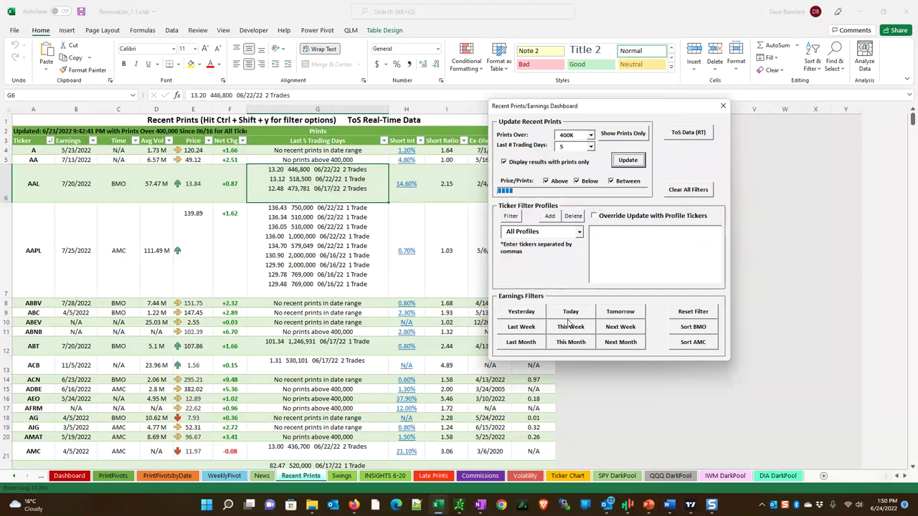
{"action": "left_click", "coordinate": [569, 326]}
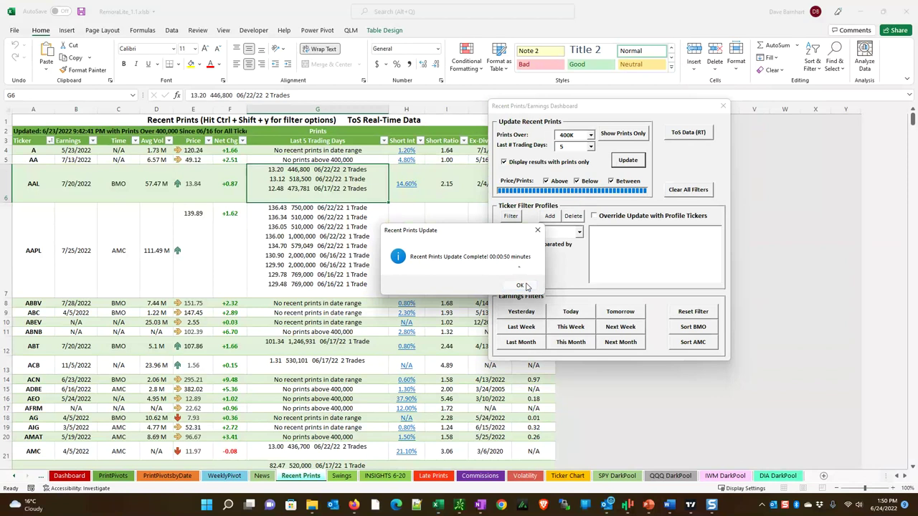
{"action": "left_click", "coordinate": [526, 285]}
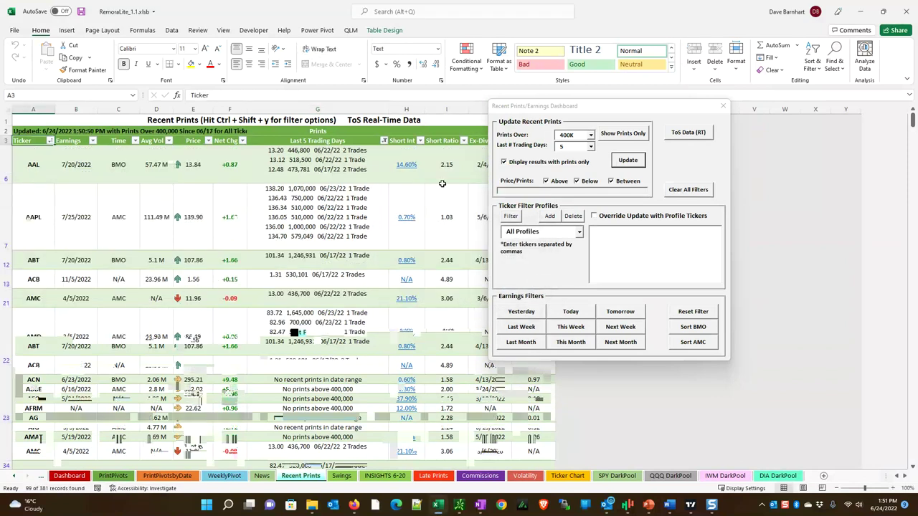
Exclude tickers priced between their prints from the Recent Prints results, keeping the filter dashboard clear of the table.
{"action": "left_click_drag", "start_coordinate": [645, 110], "coordinate": [730, 119]}
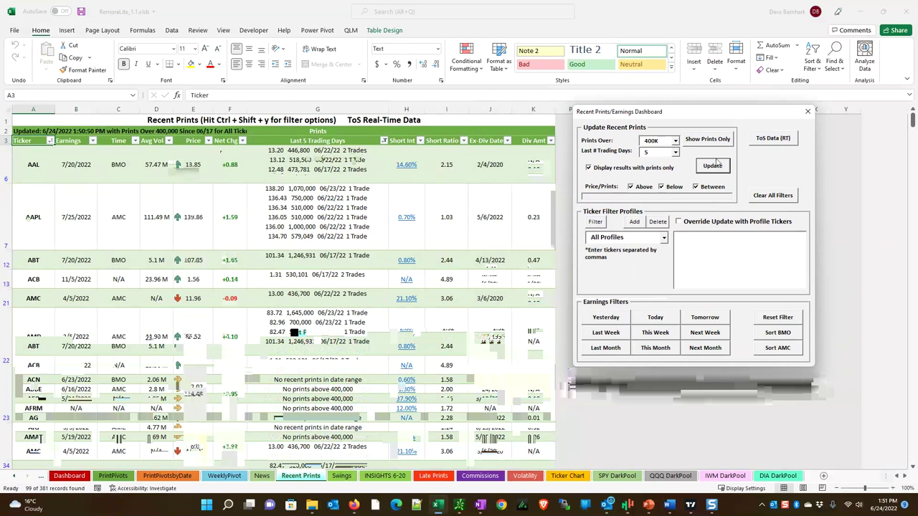
{"action": "left_click_drag", "start_coordinate": [719, 117], "coordinate": [671, 130]}
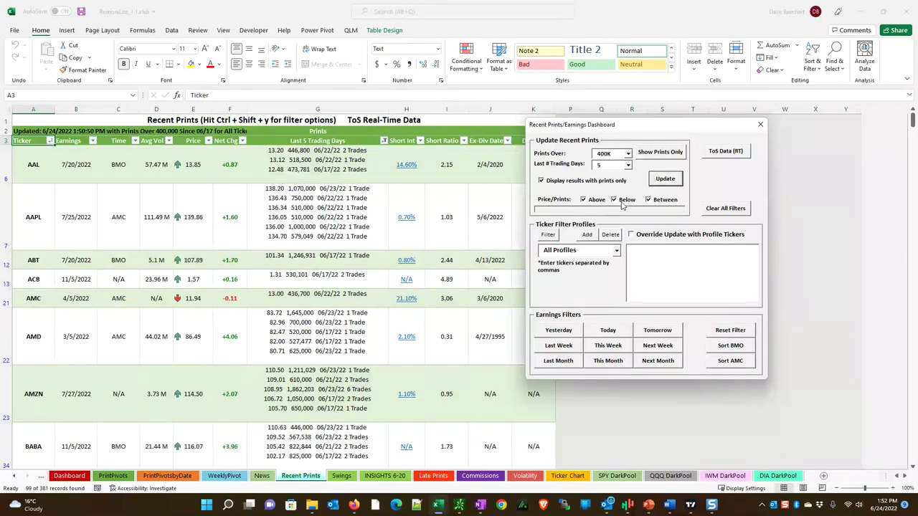
{"action": "left_click", "coordinate": [649, 201]}
{"action": "left_click", "coordinate": [649, 201]}
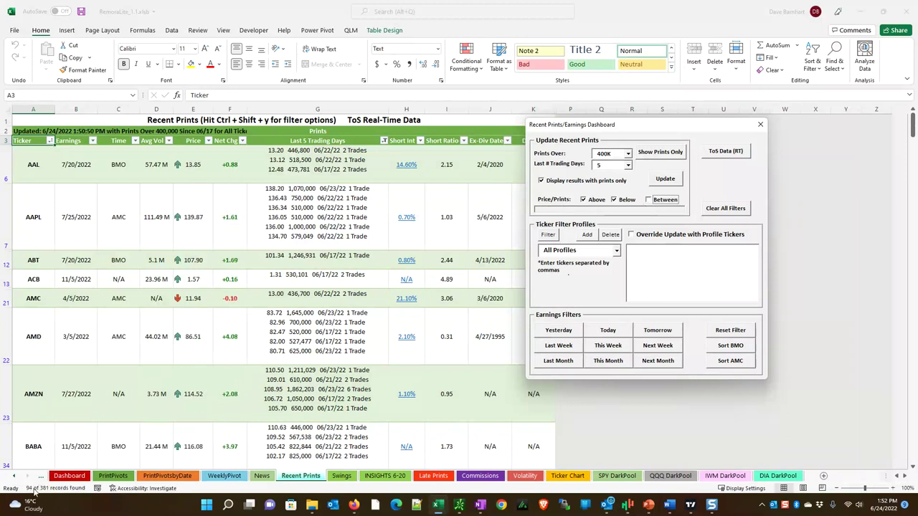
{"action": "mouse_move", "coordinate": [32, 493]}
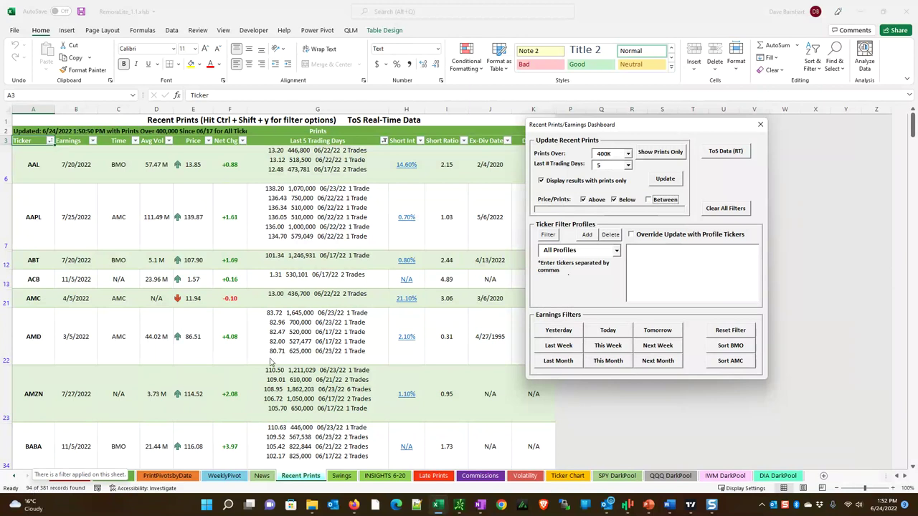
Try excluding the Below and the Above price matches in turn, restoring each one after viewing the filtered tickers.
{"action": "left_click", "coordinate": [613, 200]}
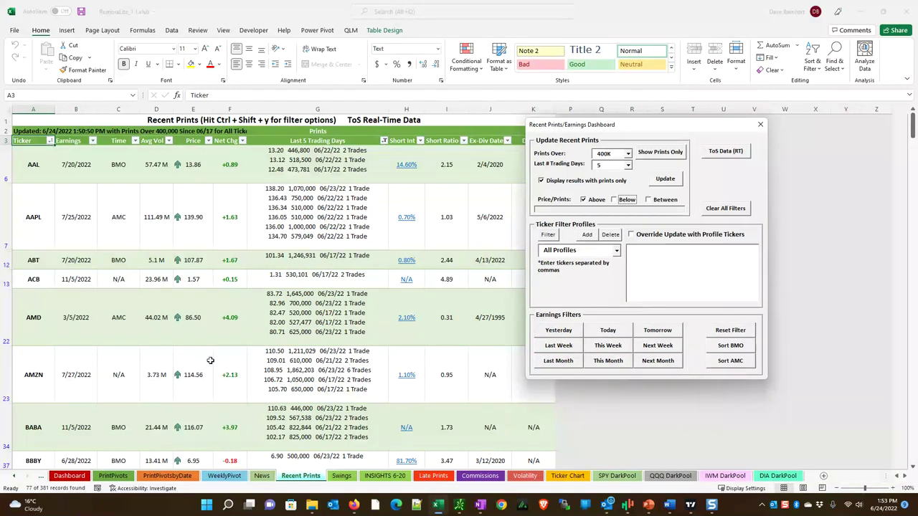
{"action": "left_click", "coordinate": [614, 201]}
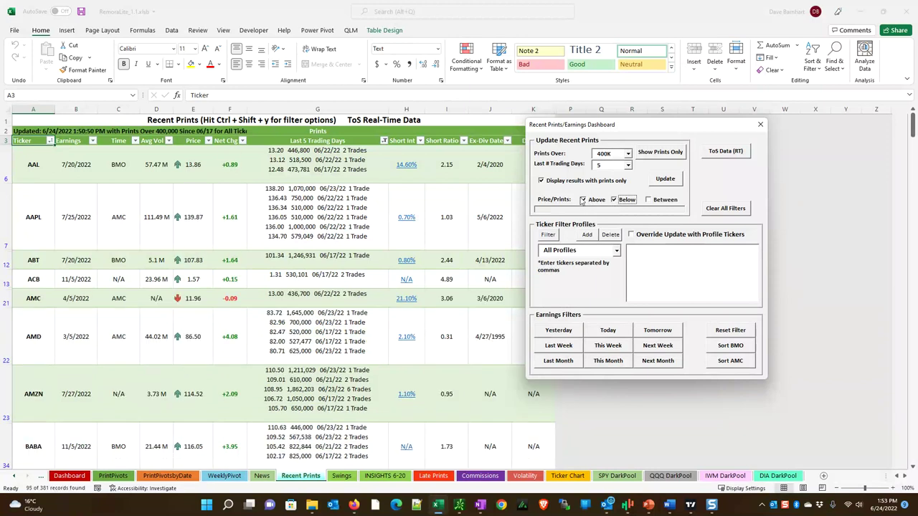
{"action": "left_click", "coordinate": [583, 201]}
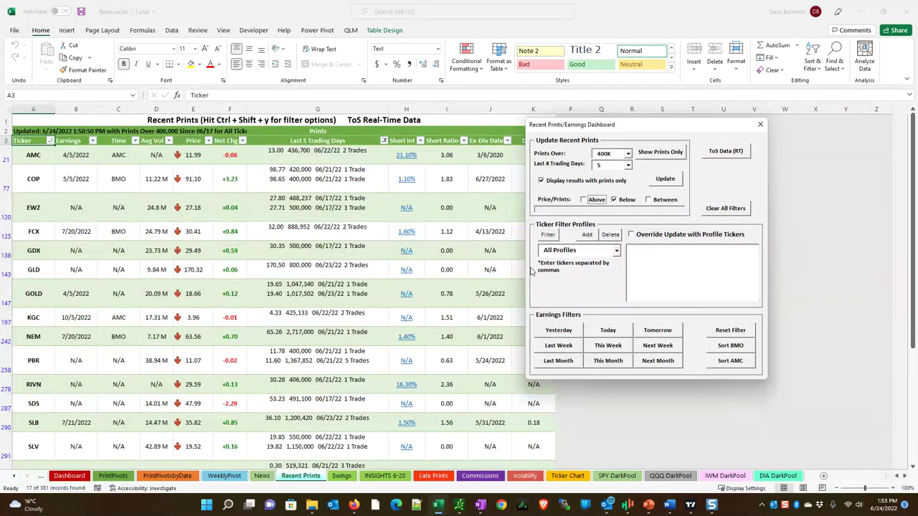
{"action": "left_click", "coordinate": [585, 200]}
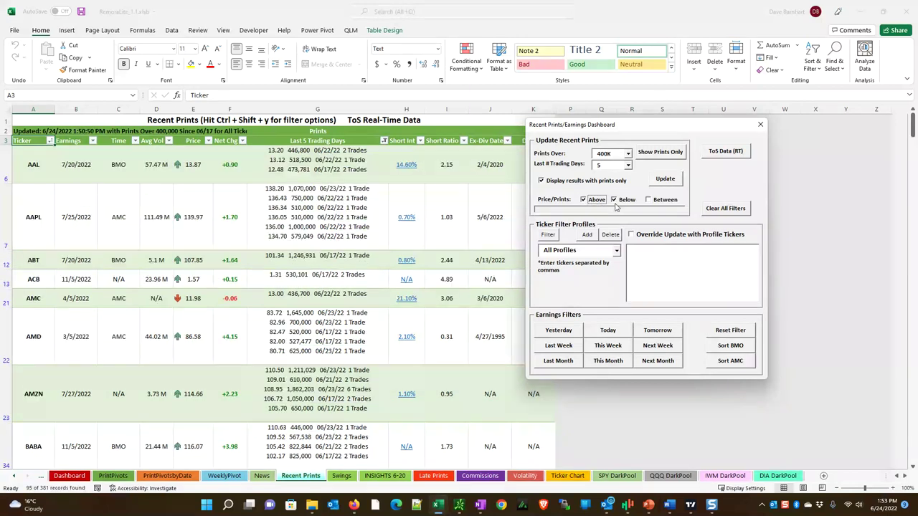
Filter the prints to tickers priced above their prints, and add AAPL, AMD and AMZN to the Swings watchlist.
{"action": "left_click", "coordinate": [613, 200]}
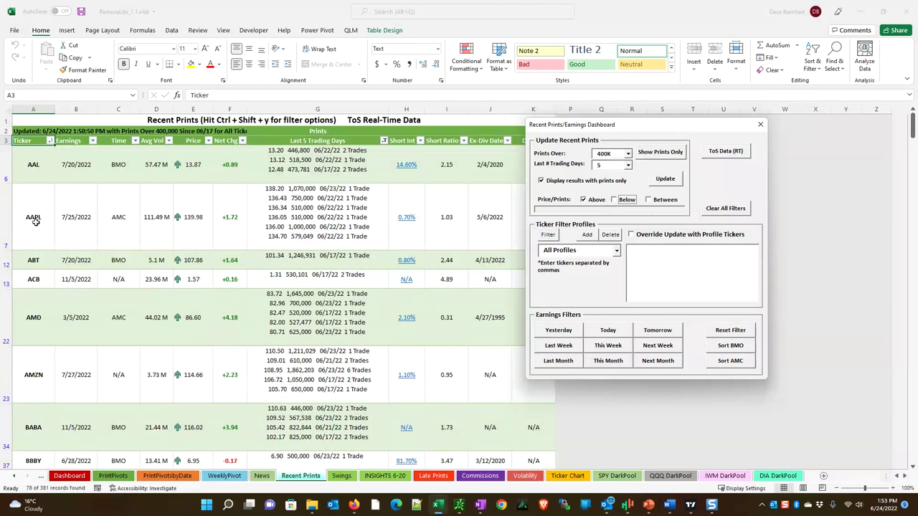
{"action": "left_click", "coordinate": [33, 220]}
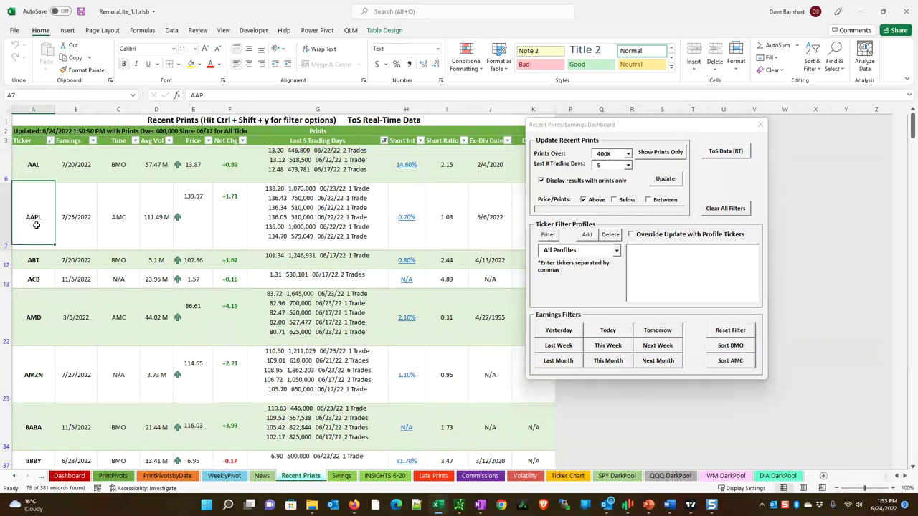
{"action": "left_click", "coordinate": [35, 327], "text": "ctrl"}
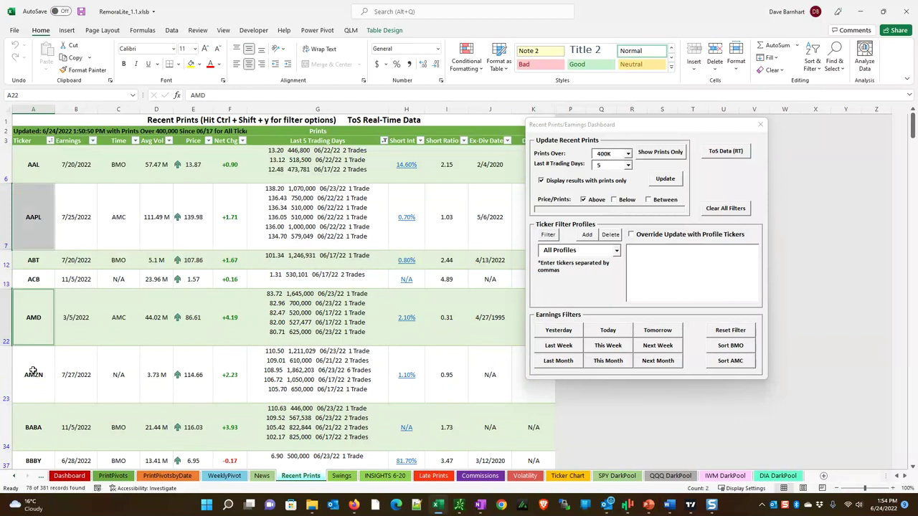
{"action": "left_click", "coordinate": [35, 375], "text": "ctrl"}
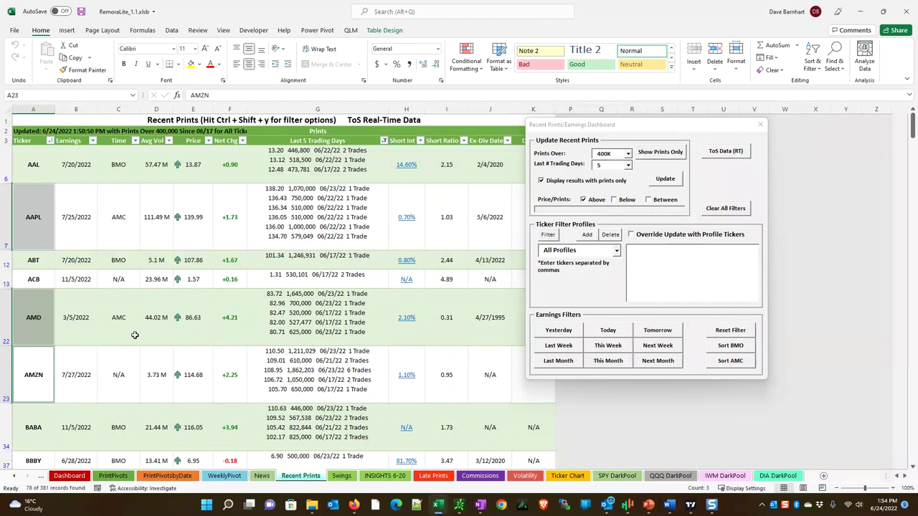
{"action": "key", "text": "ctrl+shift+s"}
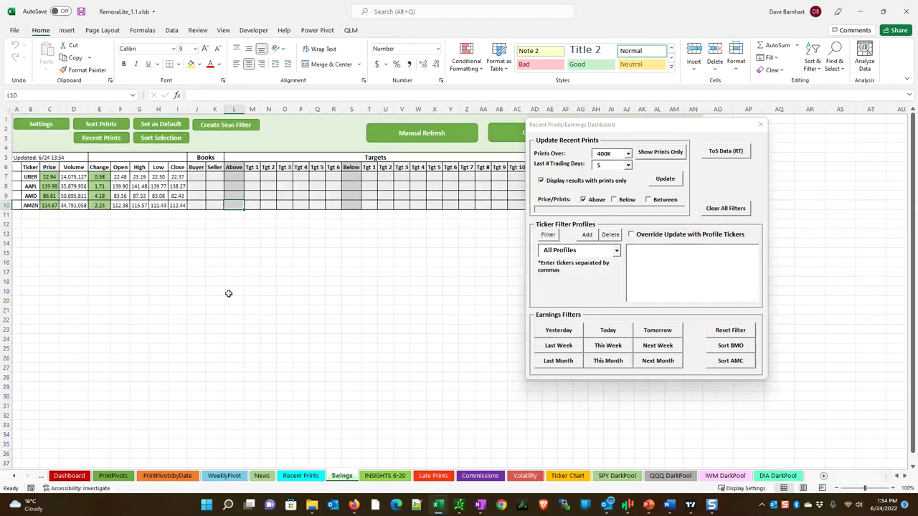
{"action": "left_click", "coordinate": [761, 124]}
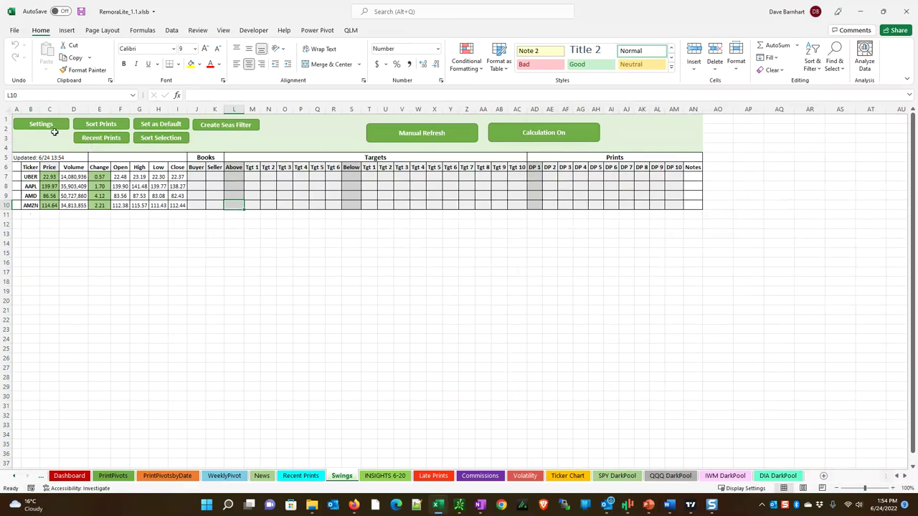
Apply the watchlist's recent prints settings with 10 trading days, total prints over 400K, Add to DP and Overwrite DP if not empty.
{"action": "left_click", "coordinate": [42, 125]}
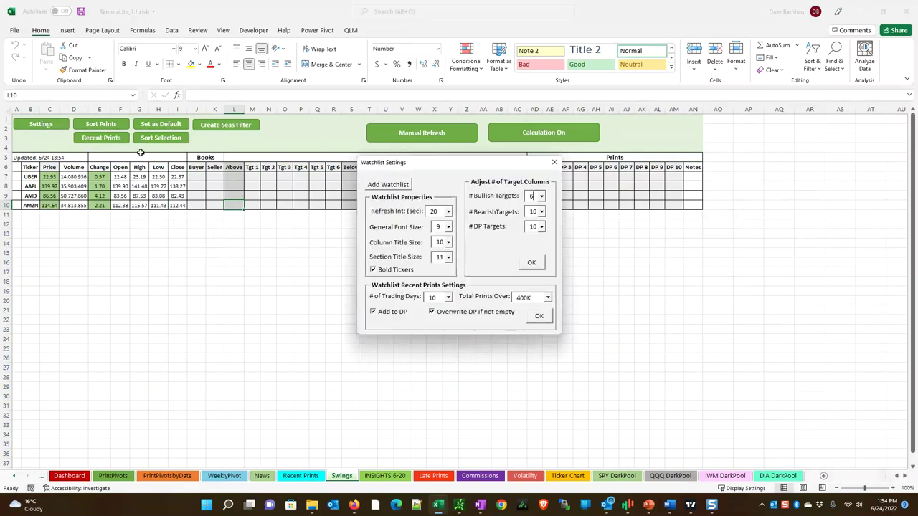
{"action": "left_click_drag", "start_coordinate": [473, 167], "coordinate": [458, 241]}
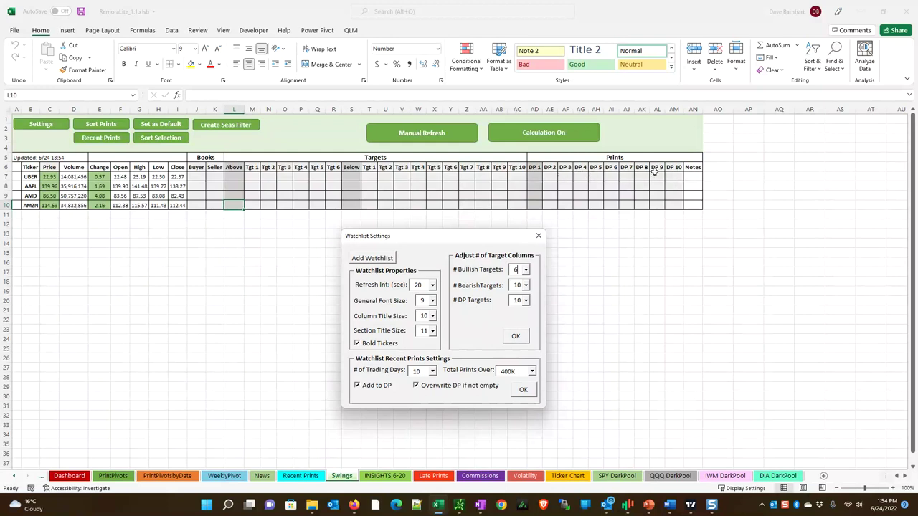
{"action": "left_click", "coordinate": [524, 389]}
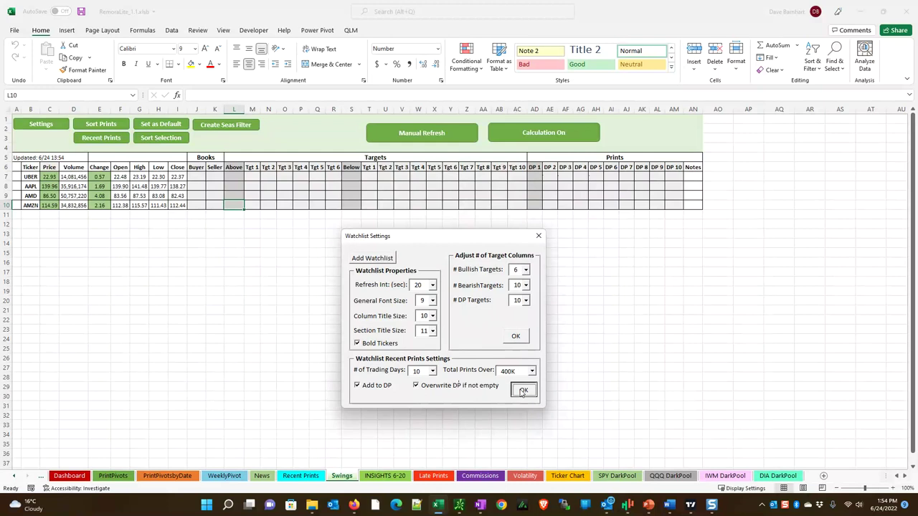
Close the watchlist settings, update the Swings tickers' recent prints, and examine the print notes on UBER and AMZN.
{"action": "left_click", "coordinate": [539, 235]}
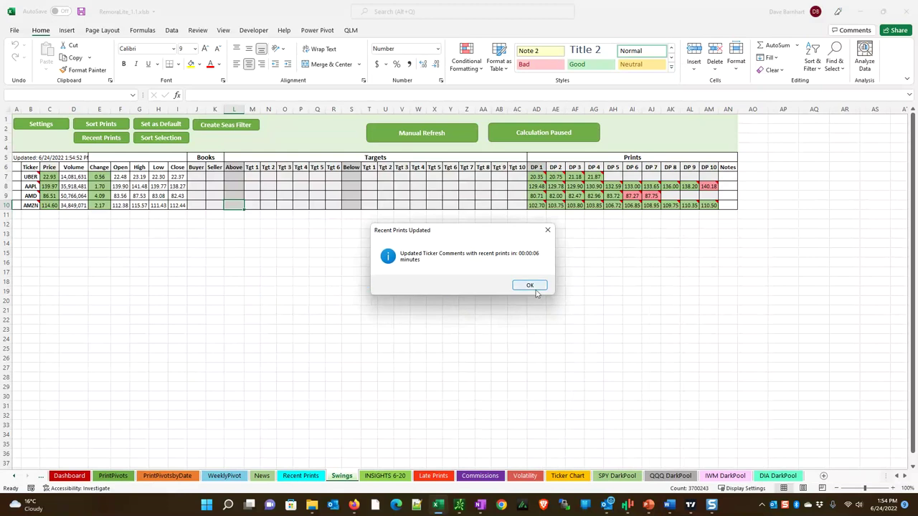
{"action": "left_click", "coordinate": [530, 286]}
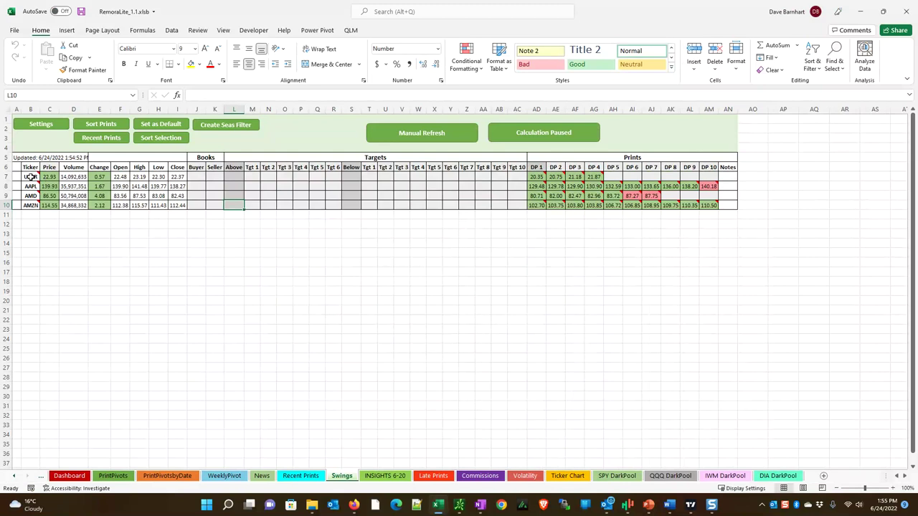
{"action": "mouse_move", "coordinate": [31, 177]}
{"action": "mouse_move", "coordinate": [30, 203]}
Switch to the running PowerPoint slide show and advance from the Finding It slide to the Mapping It slide.
{"action": "mouse_move", "coordinate": [617, 511]}
{"action": "mouse_move", "coordinate": [650, 504]}
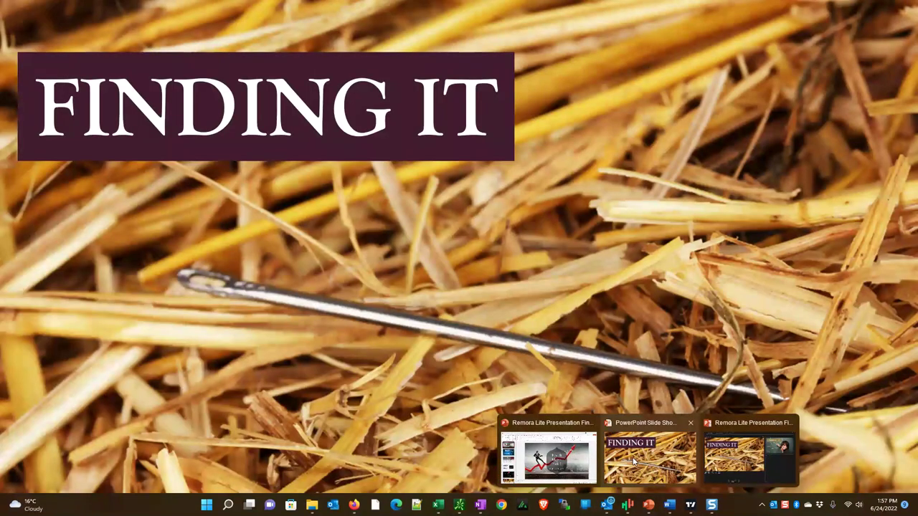
{"action": "left_click", "coordinate": [634, 462]}
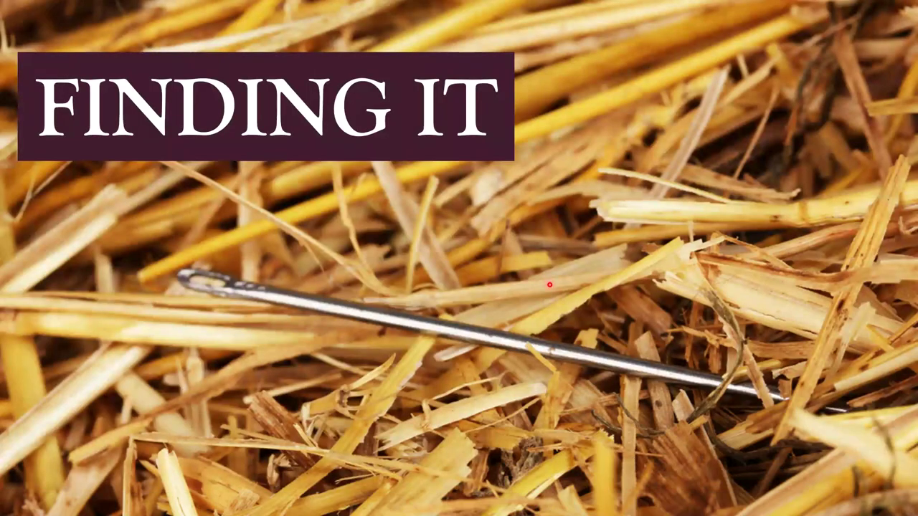
{"action": "left_click", "coordinate": [549, 283]}
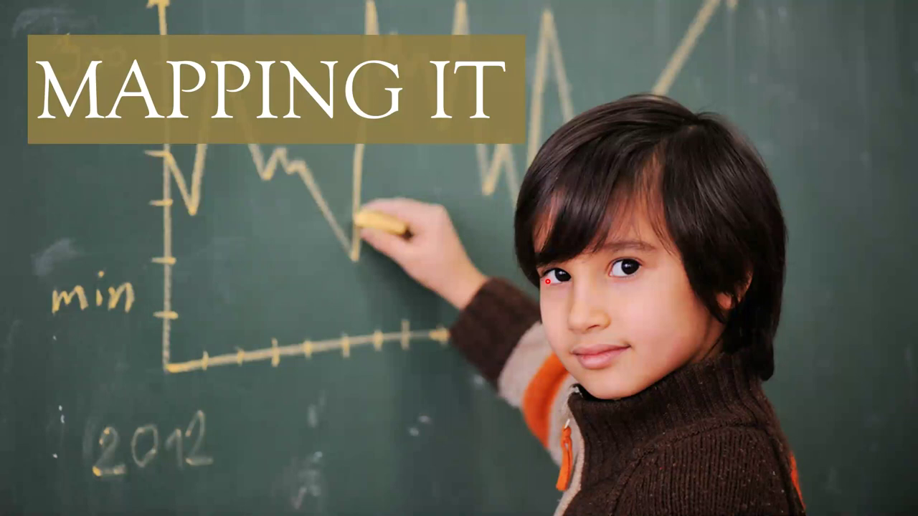
Return to the Excel workbook and examine the recent print notes on the AMZN and UBER tickers.
{"action": "key", "text": "super"}
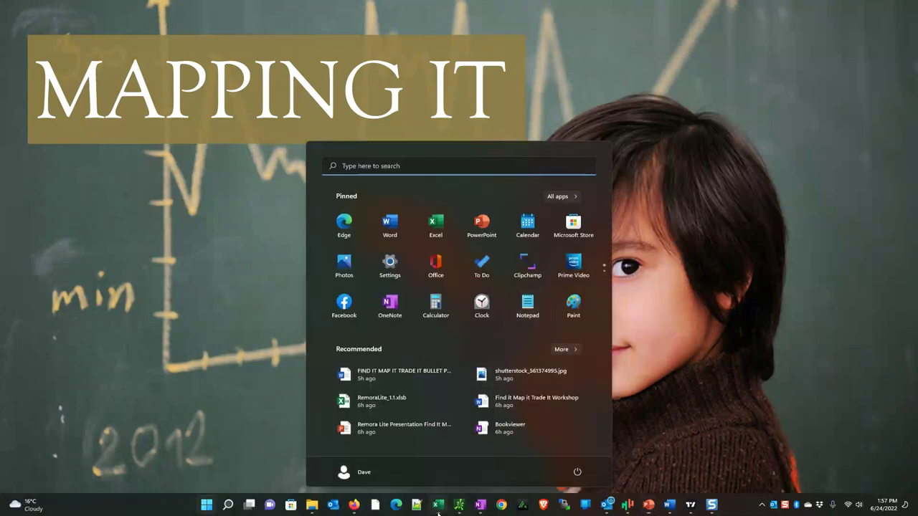
{"action": "left_click", "coordinate": [435, 502]}
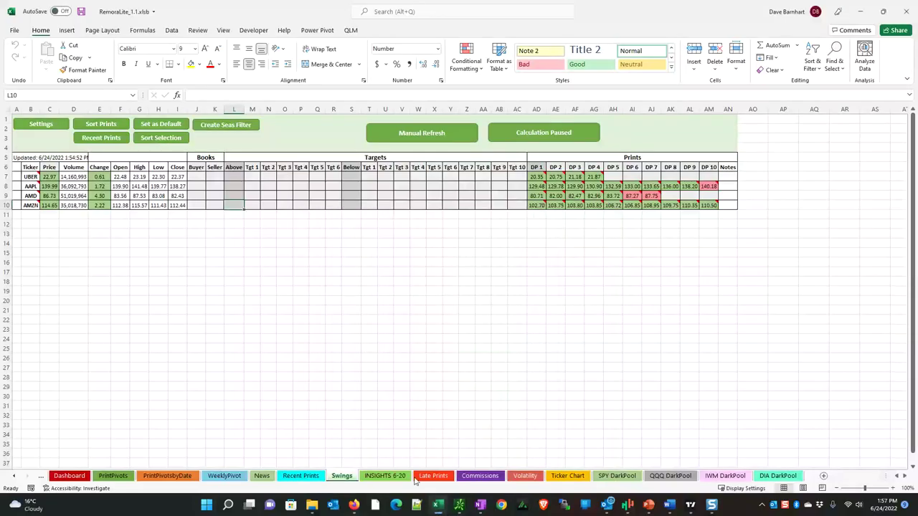
{"action": "left_click", "coordinate": [158, 281]}
{"action": "mouse_move", "coordinate": [59, 244]}
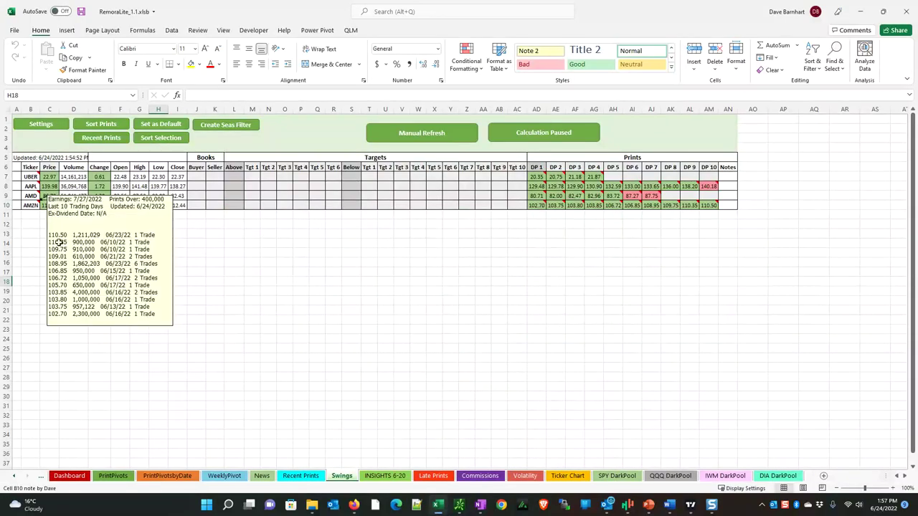
{"action": "mouse_move", "coordinate": [37, 177]}
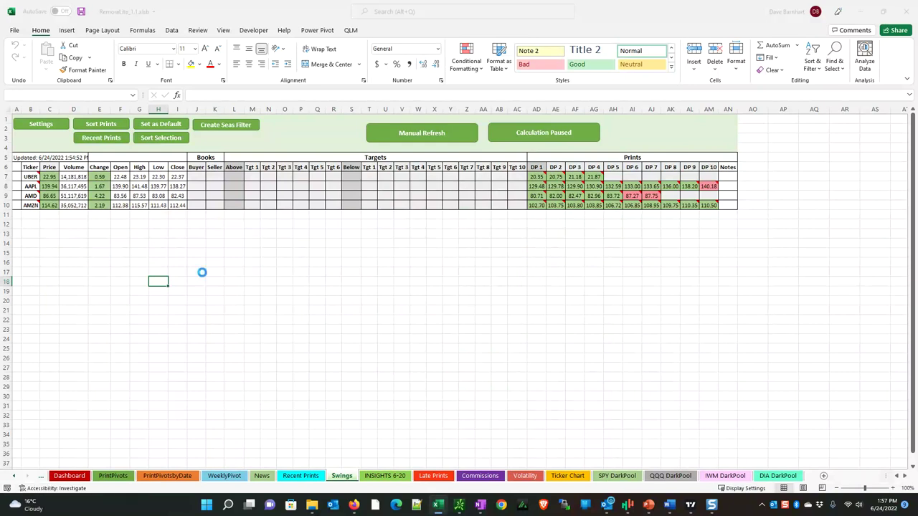
Open the Remora Lite print lookup form and run it for ticker UBER.
{"action": "key", "text": "ctrl+shift+r"}
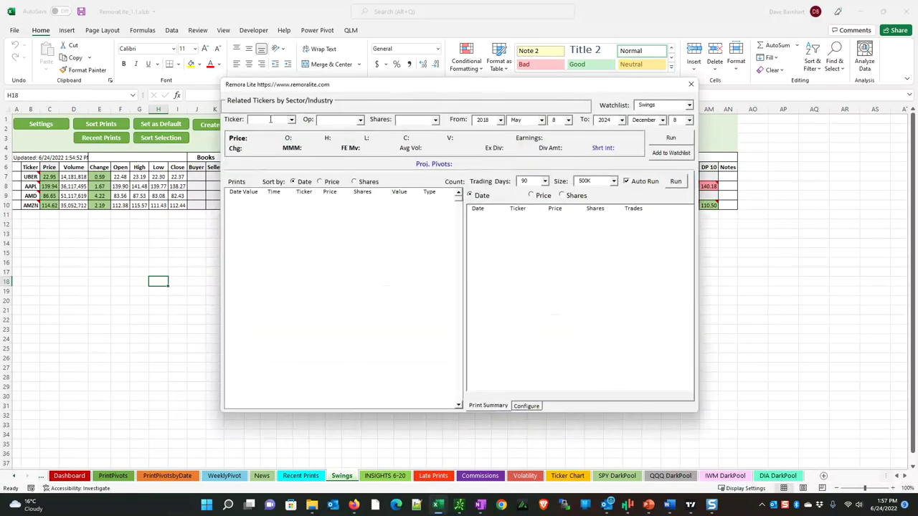
{"action": "type", "text": "UBER"}
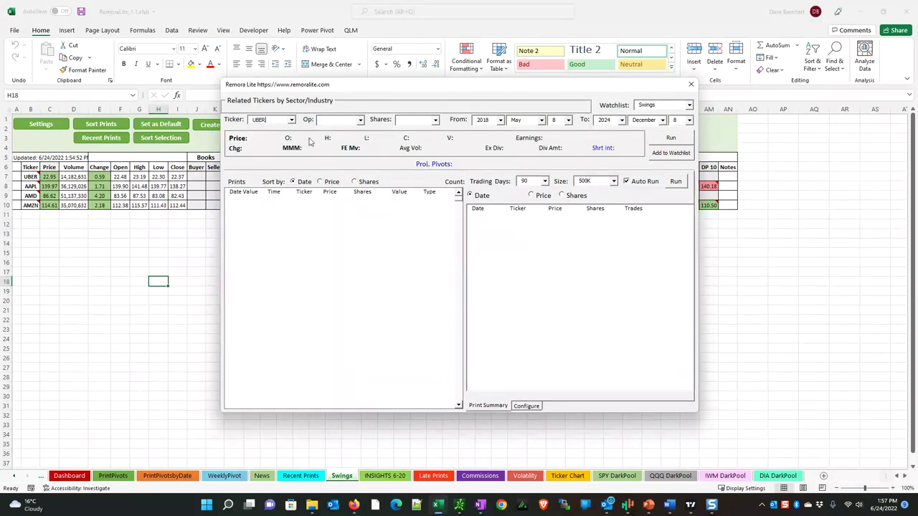
{"action": "left_click", "coordinate": [671, 141]}
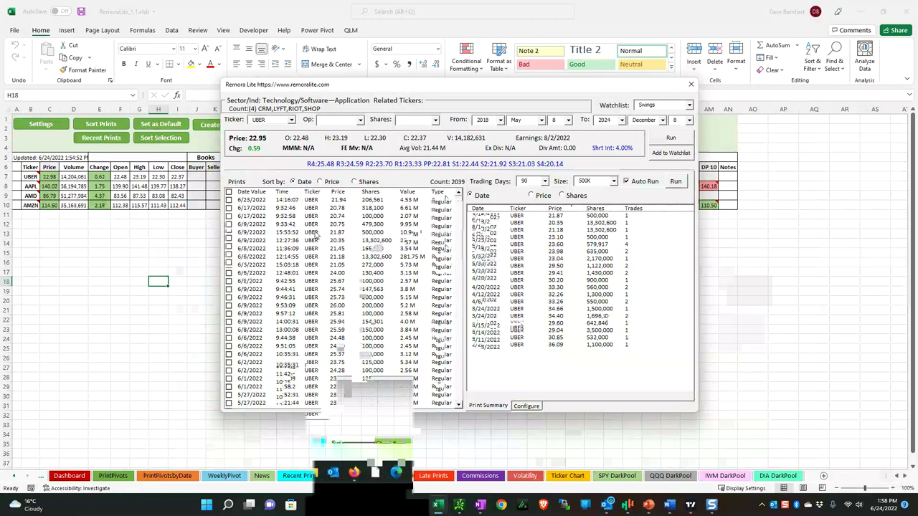
View the UBER prints sorted by price and by shares, and return the sorting to date.
{"action": "left_click", "coordinate": [320, 183]}
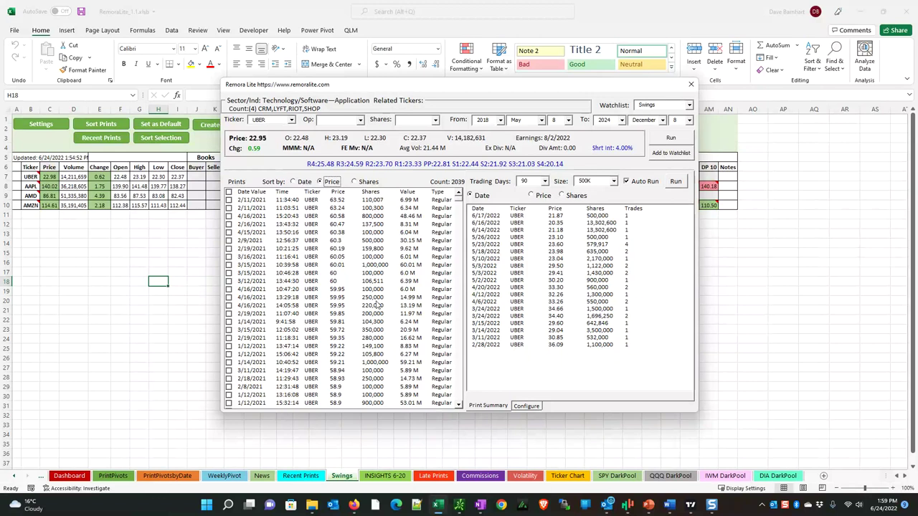
{"action": "left_click", "coordinate": [354, 183]}
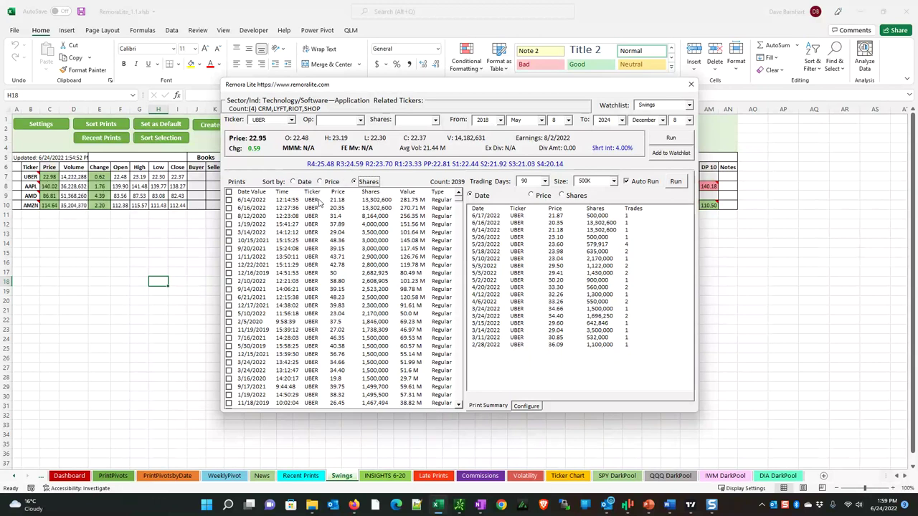
{"action": "left_click", "coordinate": [301, 183]}
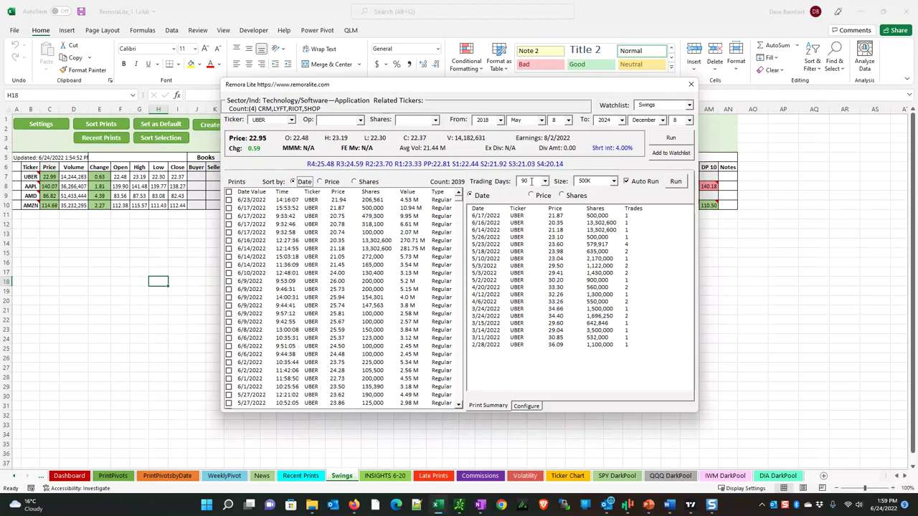
Set the UBER print summary's size threshold to 400K for the 90 trading days.
{"action": "left_click_drag", "start_coordinate": [595, 181], "coordinate": [573, 183]}
{"action": "left_click", "coordinate": [614, 181]}
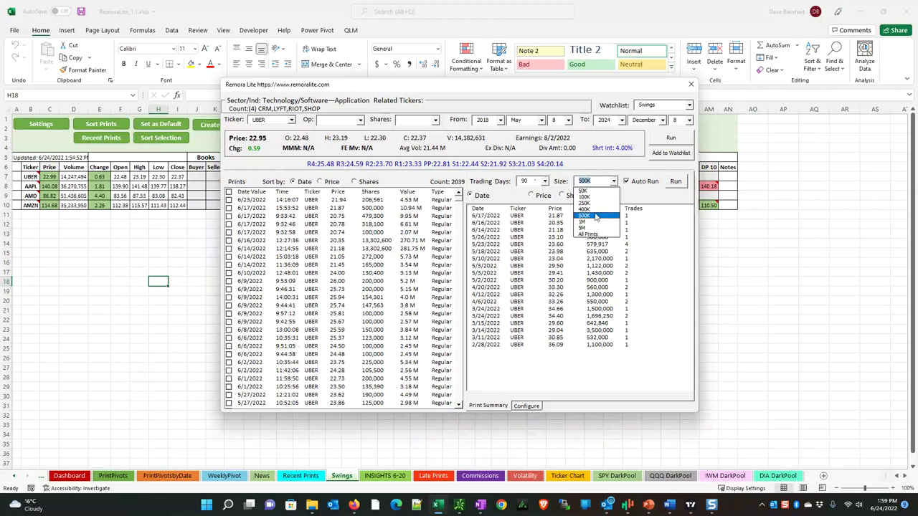
{"action": "left_click", "coordinate": [595, 210]}
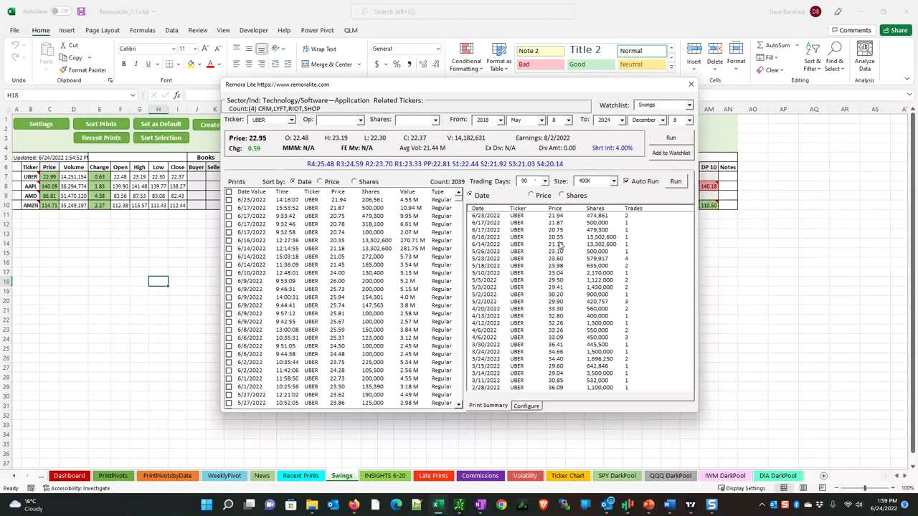
Set the UBER print summary's size threshold to 1M and rerun the summary.
{"action": "left_click", "coordinate": [613, 182]}
{"action": "left_click", "coordinate": [614, 182]}
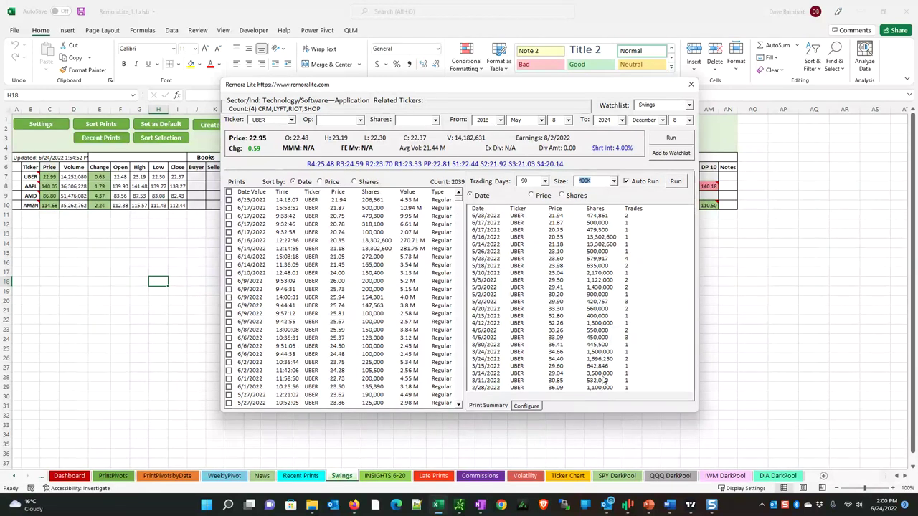
{"action": "left_click", "coordinate": [614, 181]}
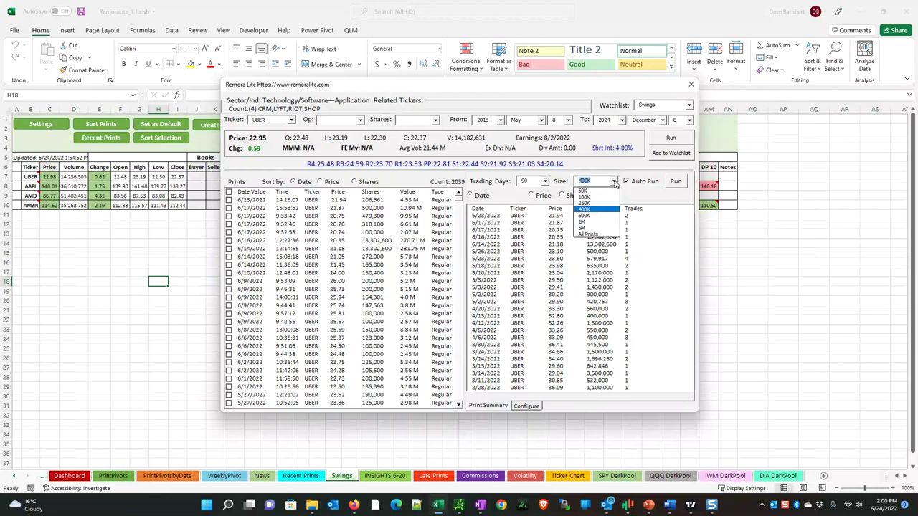
{"action": "left_click", "coordinate": [608, 222]}
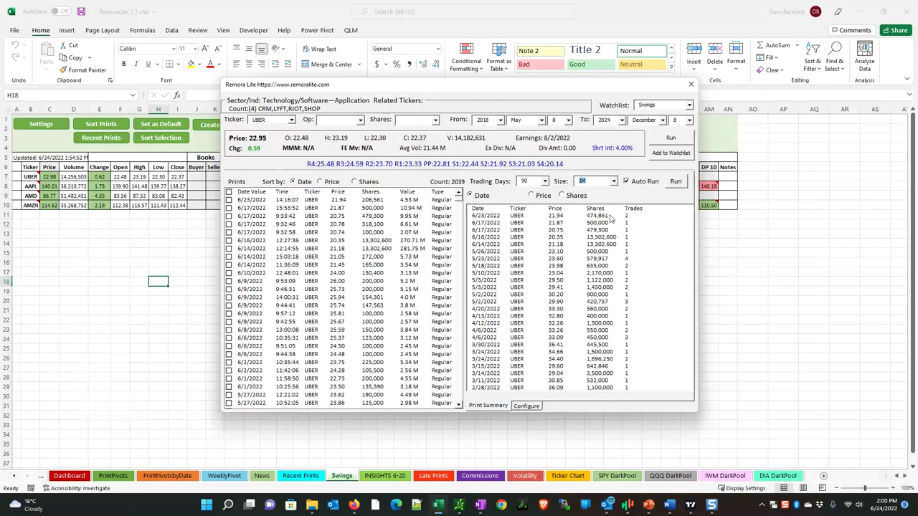
{"action": "left_click", "coordinate": [673, 183]}
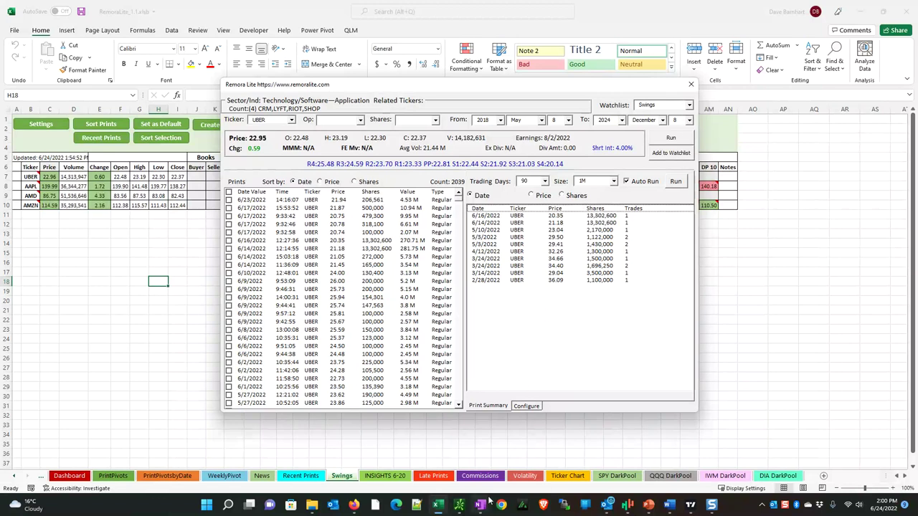
Switch to TradingView and maximize the daily UBER chart from the four-chart layout.
{"action": "mouse_move", "coordinate": [480, 505]}
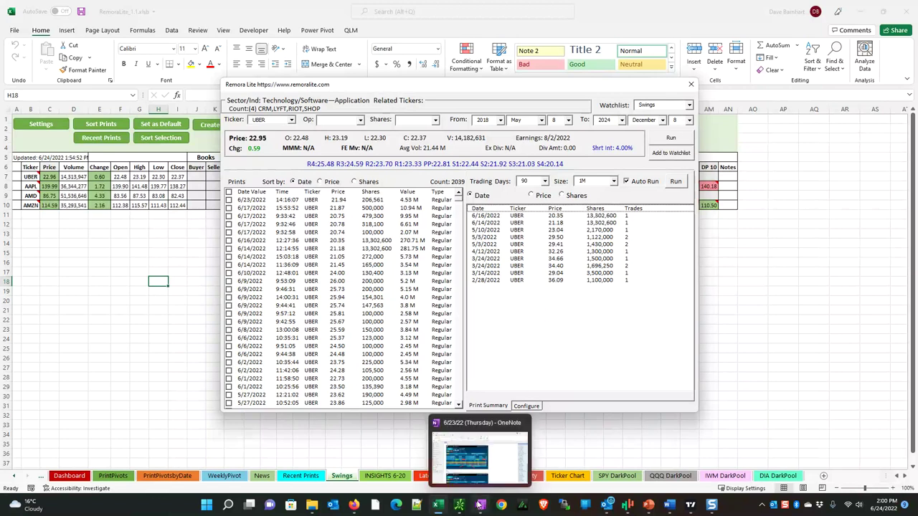
{"action": "left_click", "coordinate": [690, 505]}
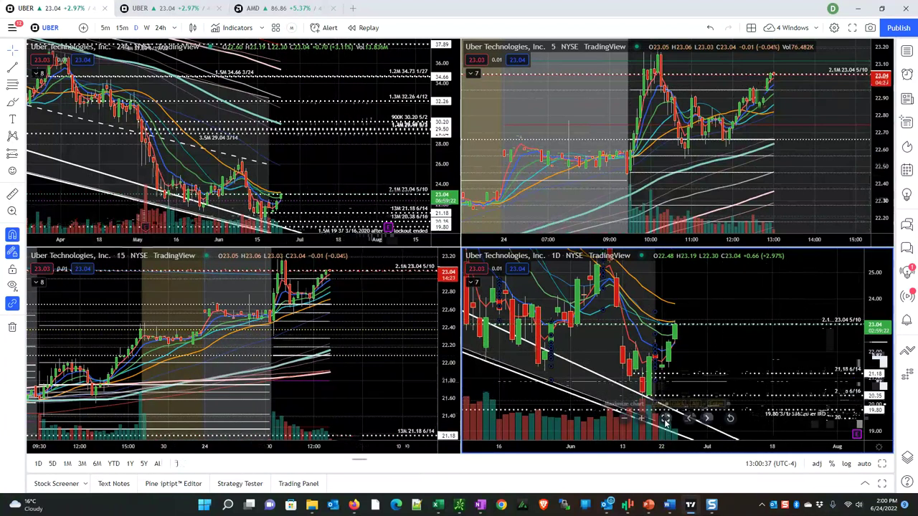
{"action": "left_click", "coordinate": [665, 420]}
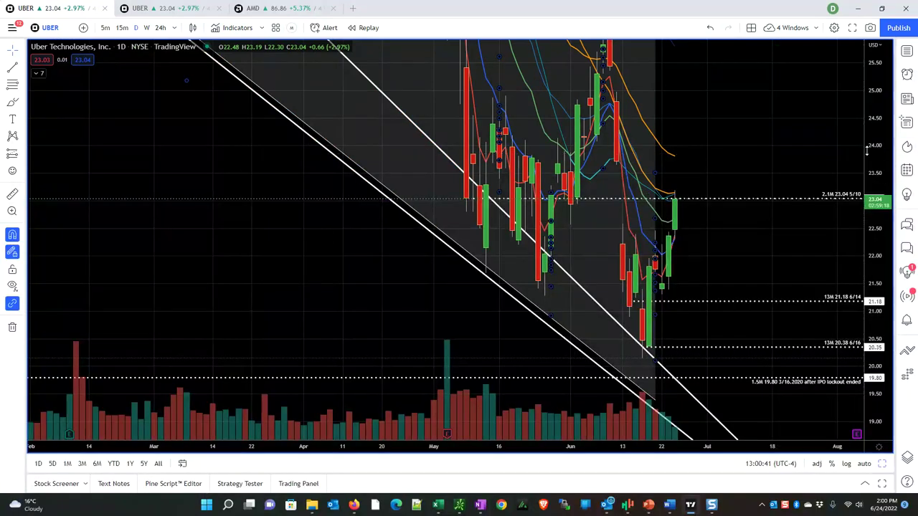
Examine the large-print levels and falling channel on the UBER daily chart back to mid-2021.
{"action": "left_click_drag", "start_coordinate": [882, 153], "coordinate": [858, 448]}
{"action": "scroll", "coordinate": [858, 449], "scroll_direction": "down", "scroll_amount": 3}
{"action": "scroll", "coordinate": [778, 196], "scroll_direction": "down", "scroll_amount": 3}
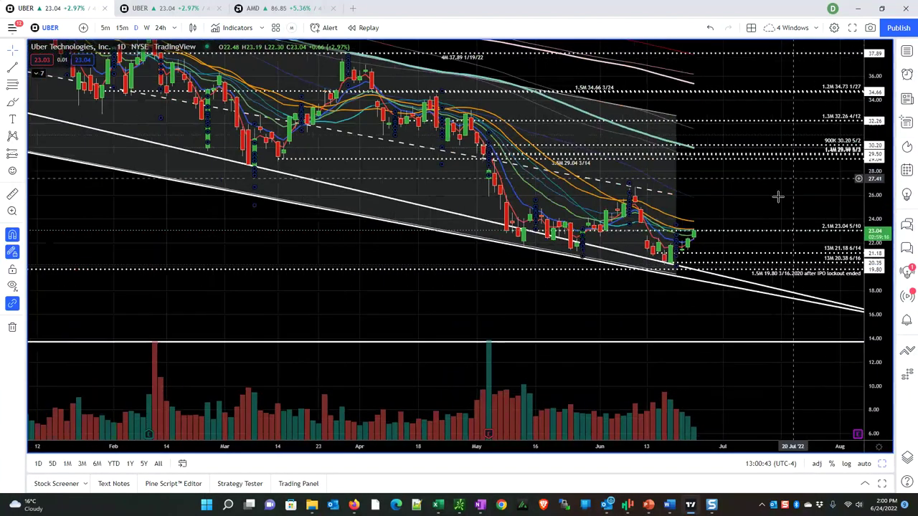
{"action": "scroll", "coordinate": [736, 246], "scroll_direction": "down", "scroll_amount": 2}
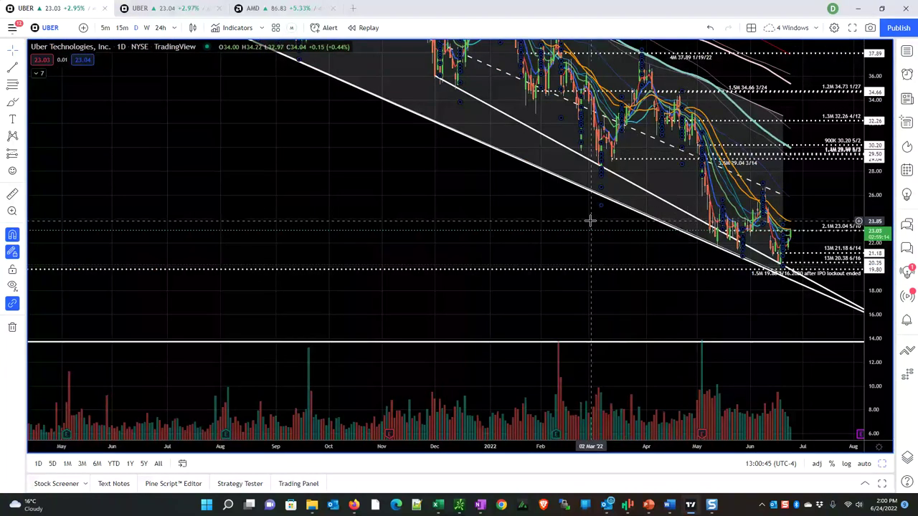
{"action": "left_click_drag", "start_coordinate": [563, 210], "coordinate": [466, 348]}
{"action": "left_click_drag", "start_coordinate": [340, 289], "coordinate": [262, 326]}
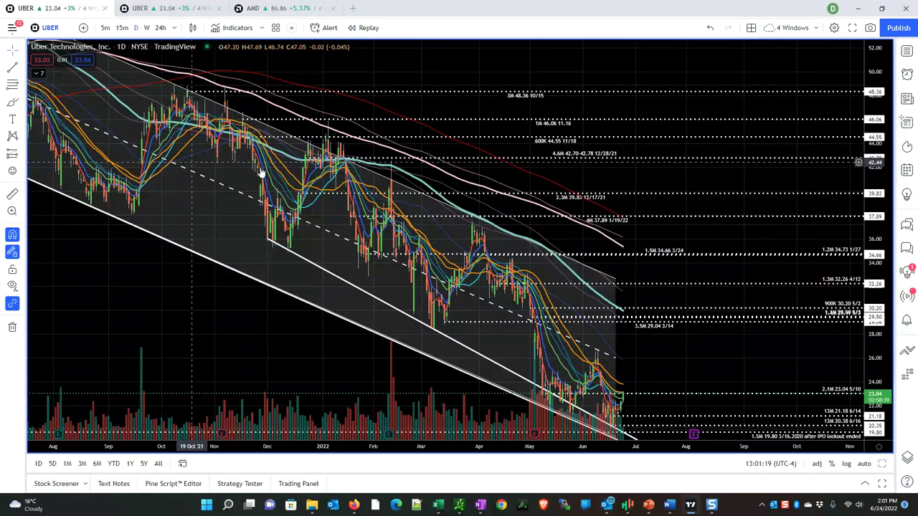
{"action": "scroll", "coordinate": [266, 174], "scroll_direction": "up", "scroll_amount": 3}
{"action": "scroll", "coordinate": [266, 174], "scroll_direction": "up", "scroll_amount": 2}
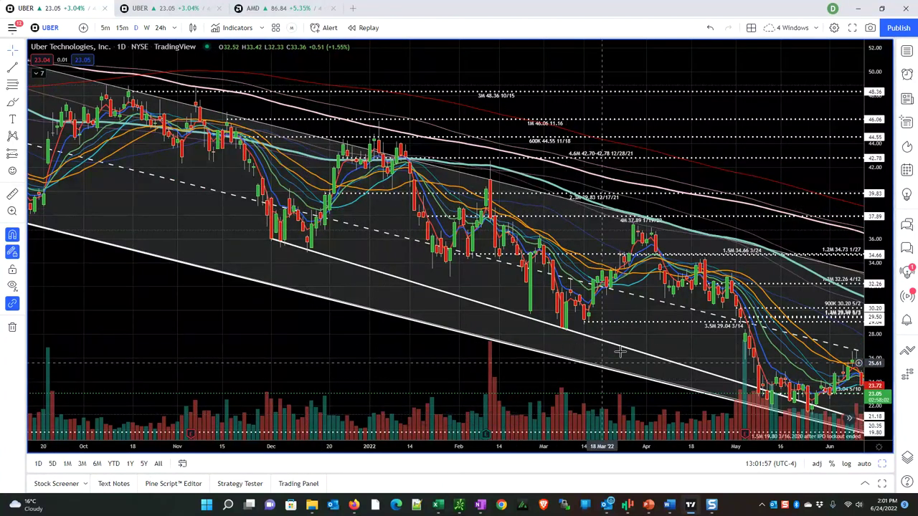
Examine UBER's May and June 2022 price action against the 2.1M print level at 23.04 and the neighbouring print levels.
{"action": "left_click_drag", "start_coordinate": [528, 365], "coordinate": [218, 299]}
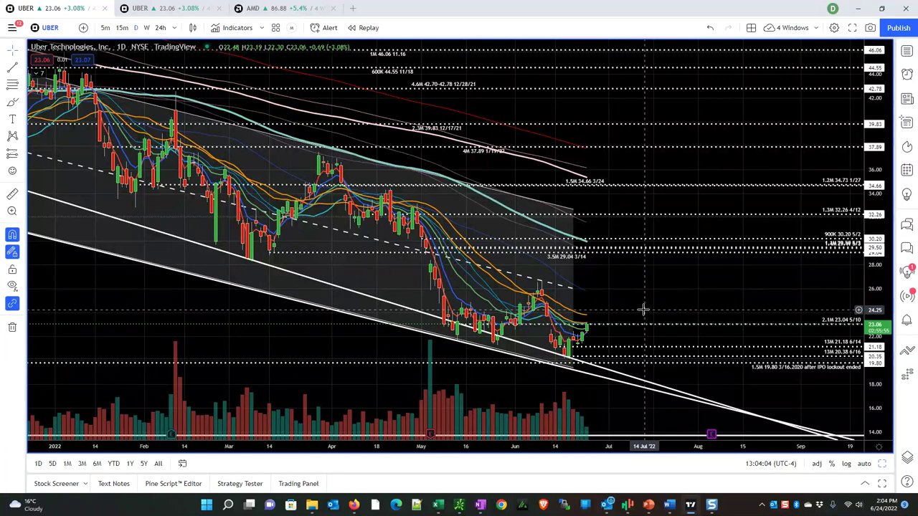
{"action": "scroll", "coordinate": [644, 310], "scroll_direction": "up", "scroll_amount": 2}
{"action": "scroll", "coordinate": [643, 310], "scroll_direction": "up", "scroll_amount": 1}
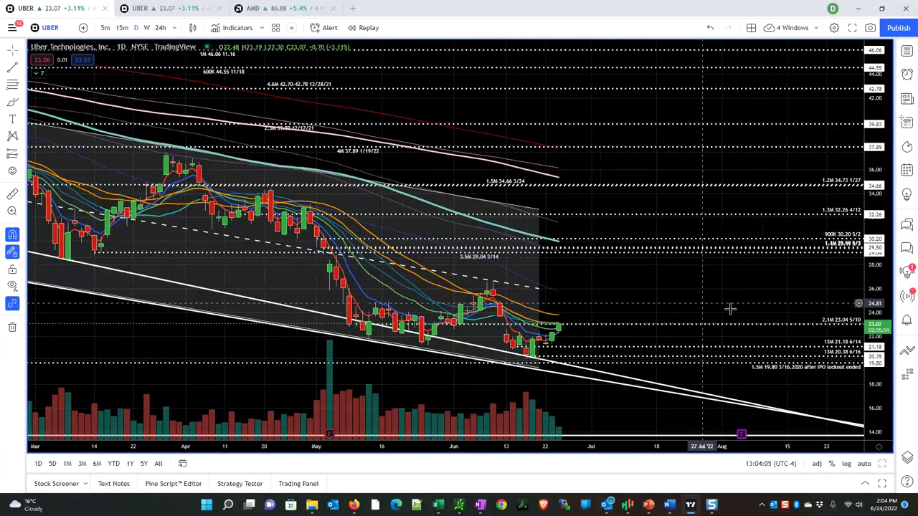
{"action": "left_click_drag", "start_coordinate": [867, 407], "coordinate": [576, 72]}
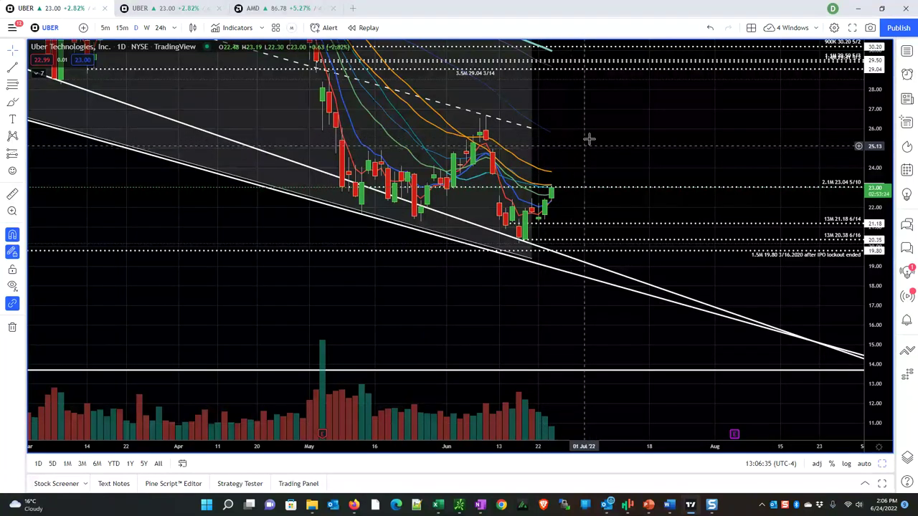
{"action": "left_click_drag", "start_coordinate": [879, 136], "coordinate": [877, 322]}
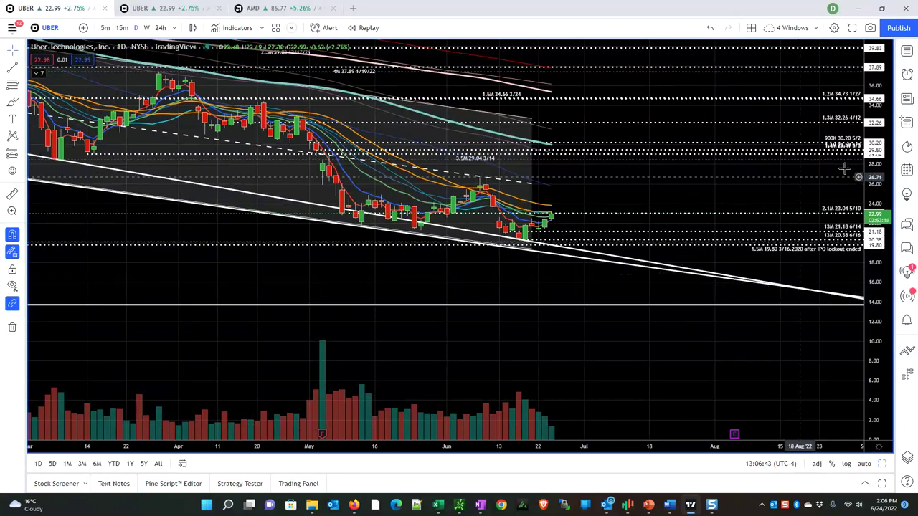
{"action": "left_click_drag", "start_coordinate": [874, 183], "coordinate": [874, 205]}
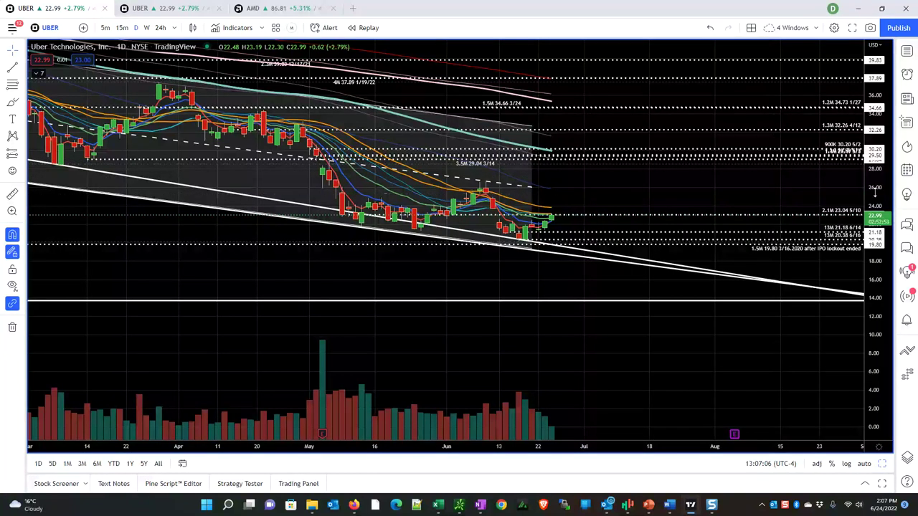
{"action": "left_click_drag", "start_coordinate": [881, 198], "coordinate": [883, 165]}
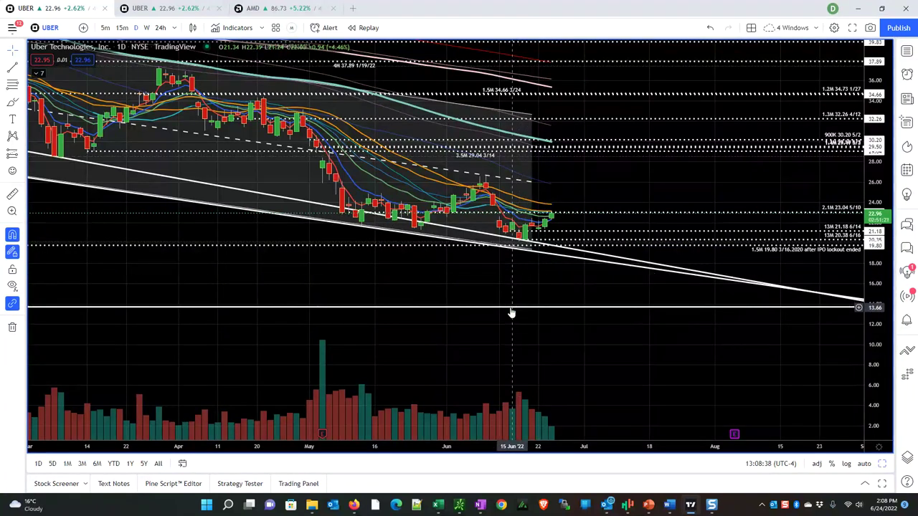
{"action": "scroll", "coordinate": [337, 270], "scroll_direction": "down", "scroll_amount": 5}
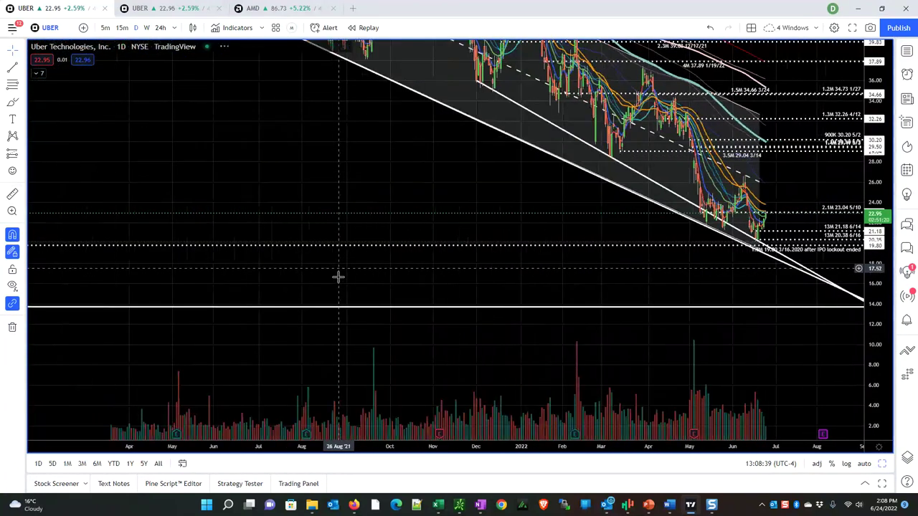
Examine UBER's 19.80 print level and March 2020 low on the daily chart, and return to the 2022 price action.
{"action": "scroll", "coordinate": [337, 277], "scroll_direction": "down", "scroll_amount": 6}
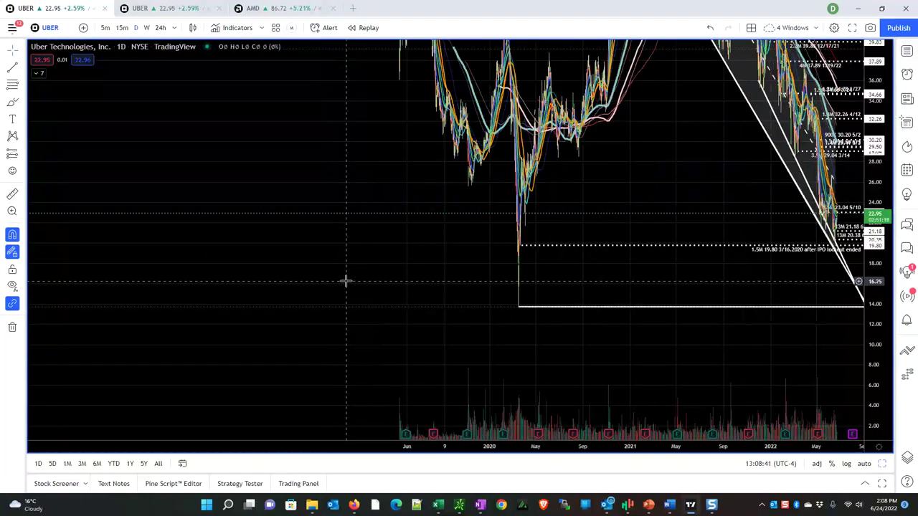
{"action": "scroll", "coordinate": [337, 285], "scroll_direction": "up", "scroll_amount": 5}
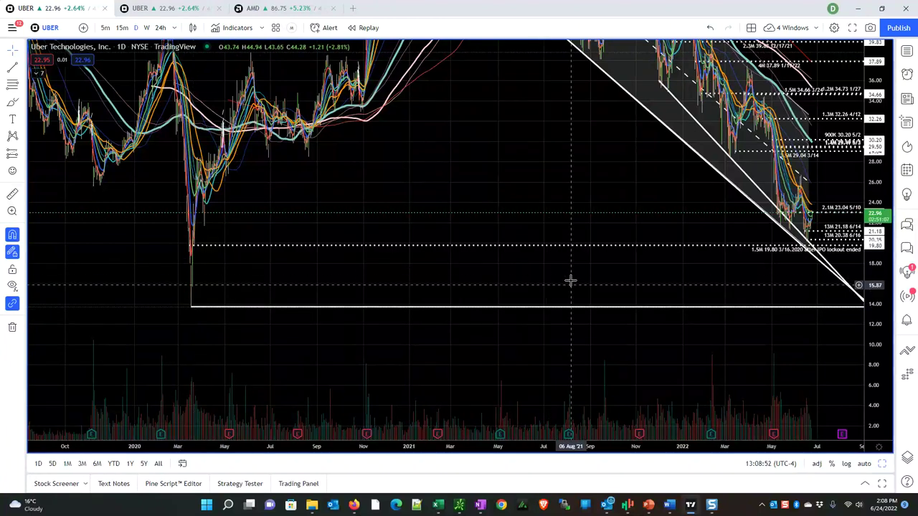
{"action": "scroll", "coordinate": [569, 283], "scroll_direction": "up", "scroll_amount": 6}
{"action": "scroll", "coordinate": [573, 272], "scroll_direction": "up", "scroll_amount": 3}
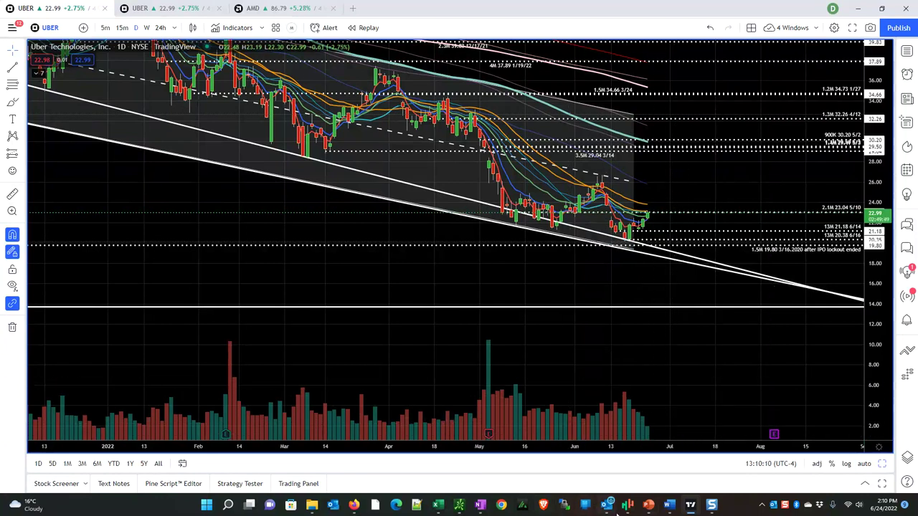
Switch to the PowerPoint slide show at the Trading It slide.
{"action": "left_click", "coordinate": [646, 448]}
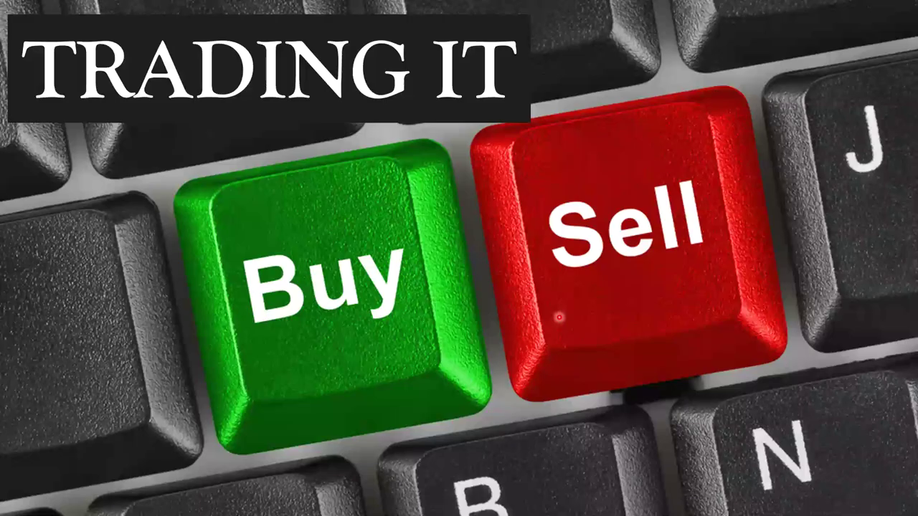
{"action": "left_click", "coordinate": [560, 318]}
Switch to the RemoraLite workbook in Excel and close the Remora Lite print window over the Swings sheet.
{"action": "key", "text": "super"}
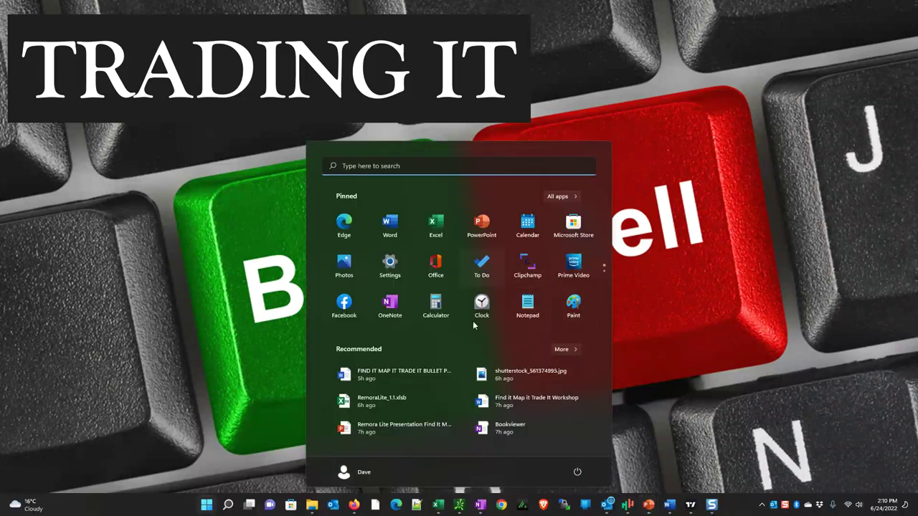
{"action": "left_click", "coordinate": [439, 506]}
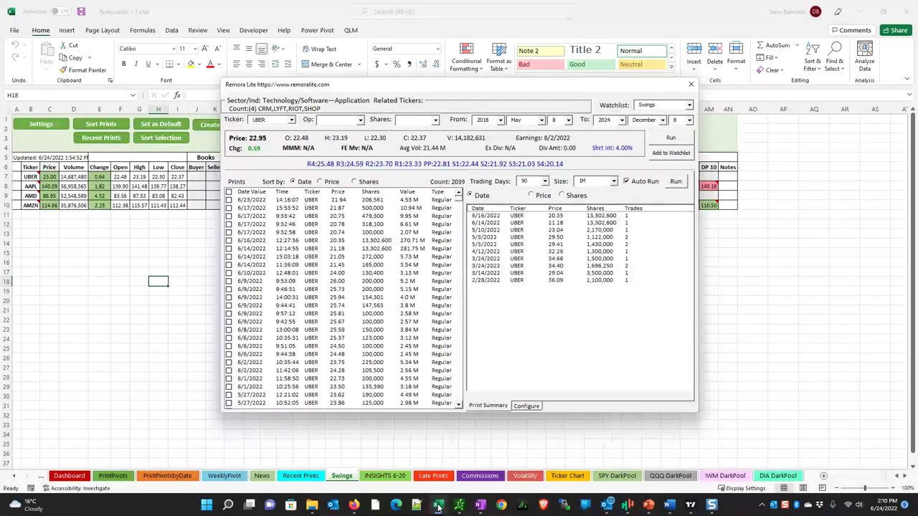
{"action": "left_click", "coordinate": [691, 83]}
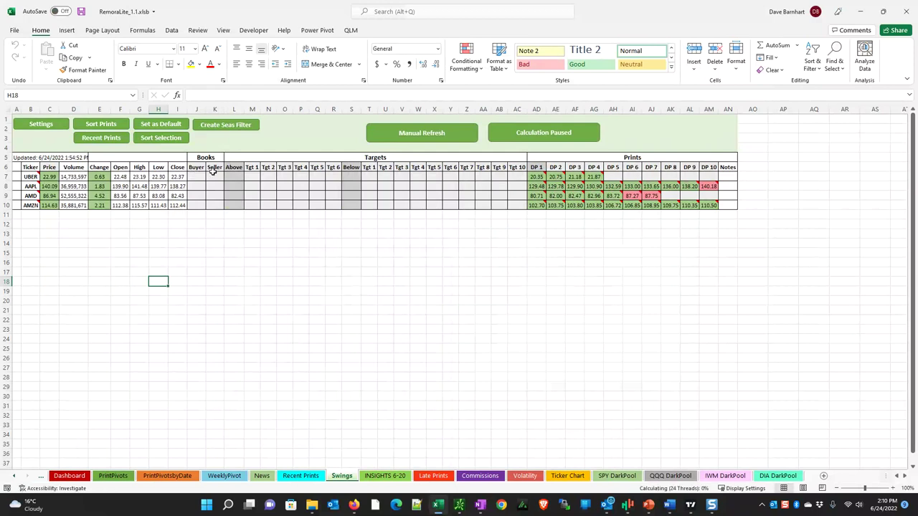
In the UBER row of the Swings sheet, enter an Above level of 24 with upside targets 26, 28, 30 and 33.
{"action": "left_click", "coordinate": [236, 177]}
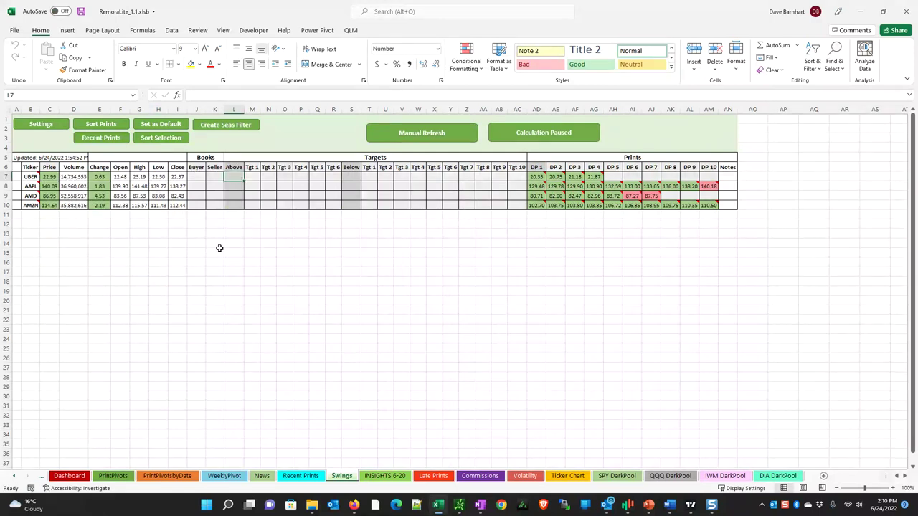
{"action": "type", "text": "24"}
{"action": "key", "text": "Tab"}
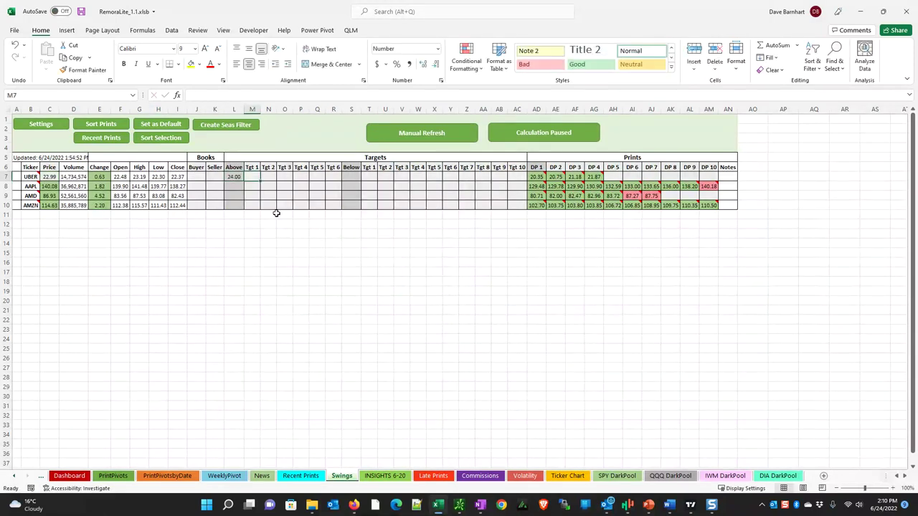
{"action": "type", "text": "26"}
{"action": "key", "text": "Tab"}
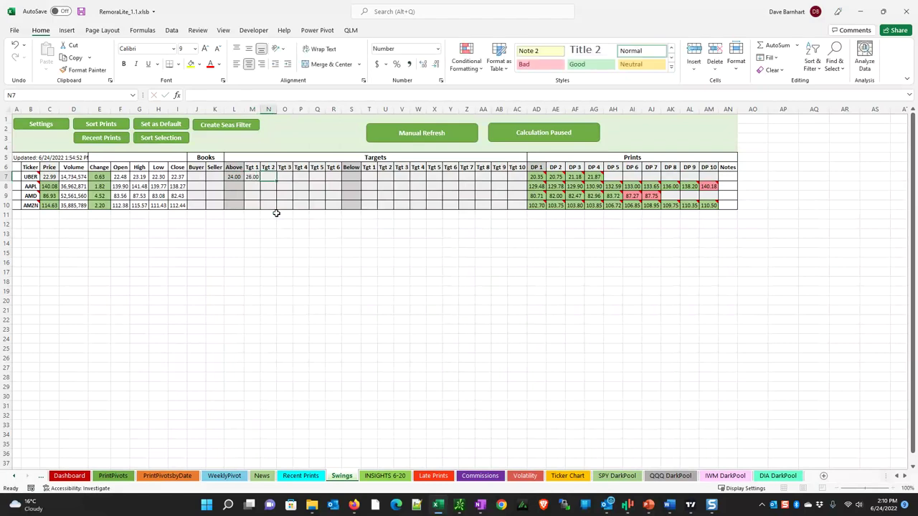
{"action": "type", "text": "28"}
{"action": "key", "text": "Tab"}
{"action": "type", "text": "30"}
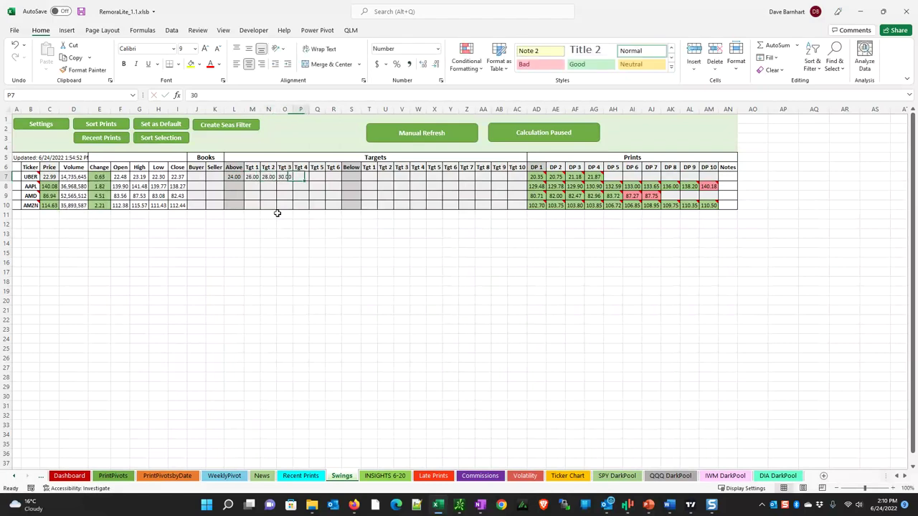
{"action": "key", "text": "Tab"}
{"action": "type", "text": "33"}
{"action": "key", "text": "Tab"}
Enter a Below level of 18 for UBER with the first three downside targets 16.75, 15 and 14.
{"action": "key", "text": "Tab"}
{"action": "key", "text": "Tab"}
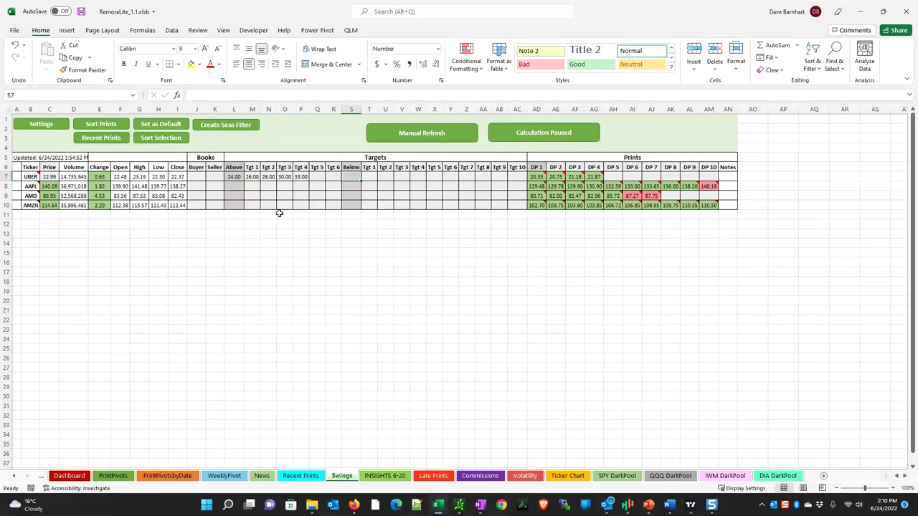
{"action": "type", "text": "18"}
{"action": "key", "text": "Tab"}
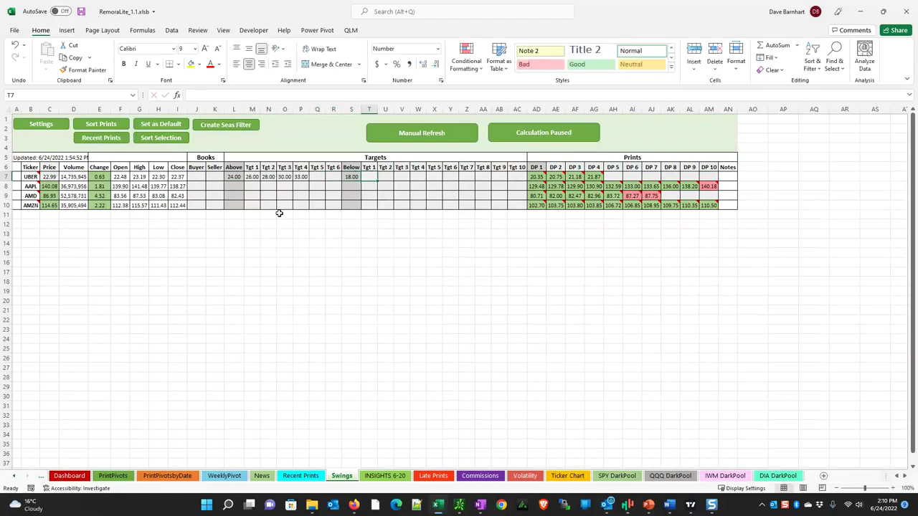
{"action": "type", "text": "1"}
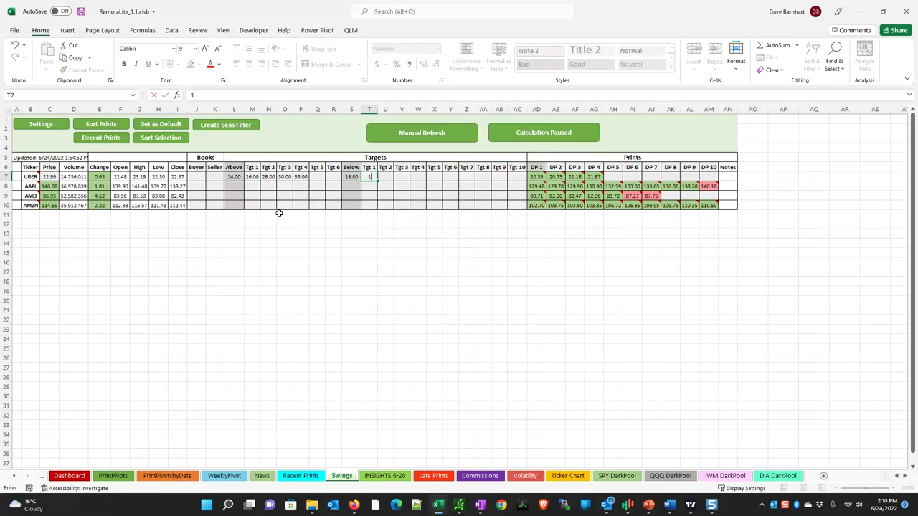
{"action": "type", "text": "6.75"}
{"action": "key", "text": "Tab"}
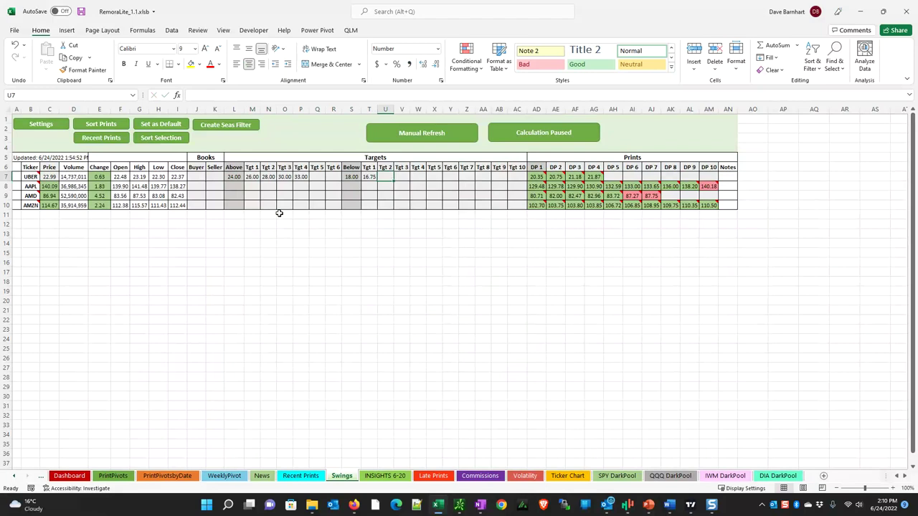
{"action": "type", "text": "15"}
{"action": "key", "text": "Tab"}
{"action": "type", "text": "14"}
{"action": "key", "text": "Tab"}
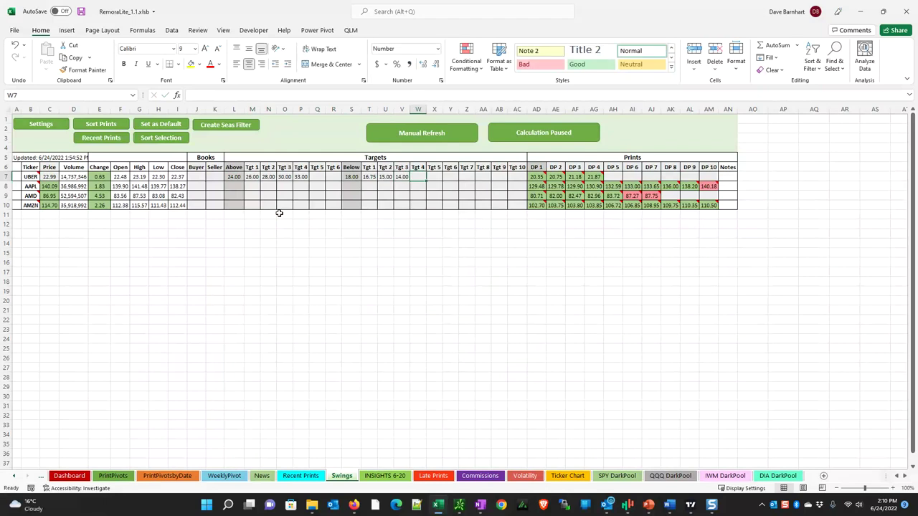
Set UBER's fourth downside target to 12.50.
{"action": "type", "text": "12.20"}
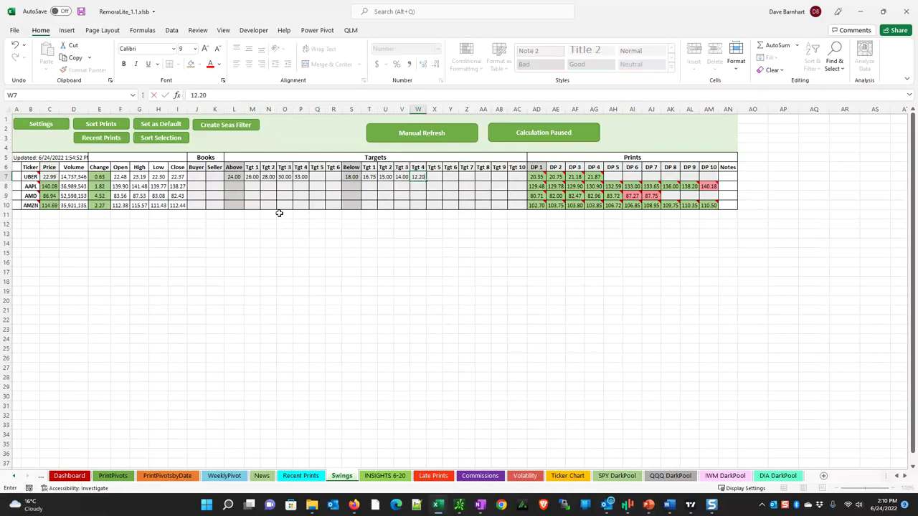
{"action": "key", "text": "Tab"}
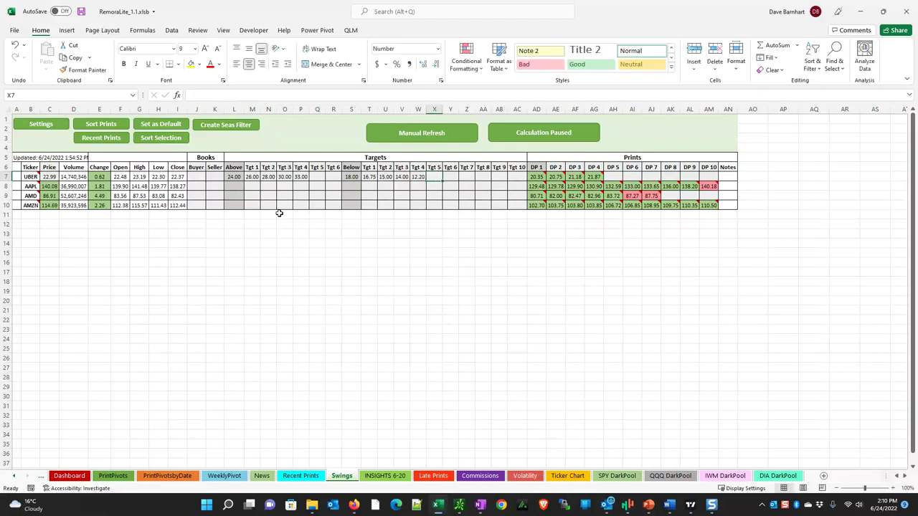
{"action": "key", "text": "Left"}
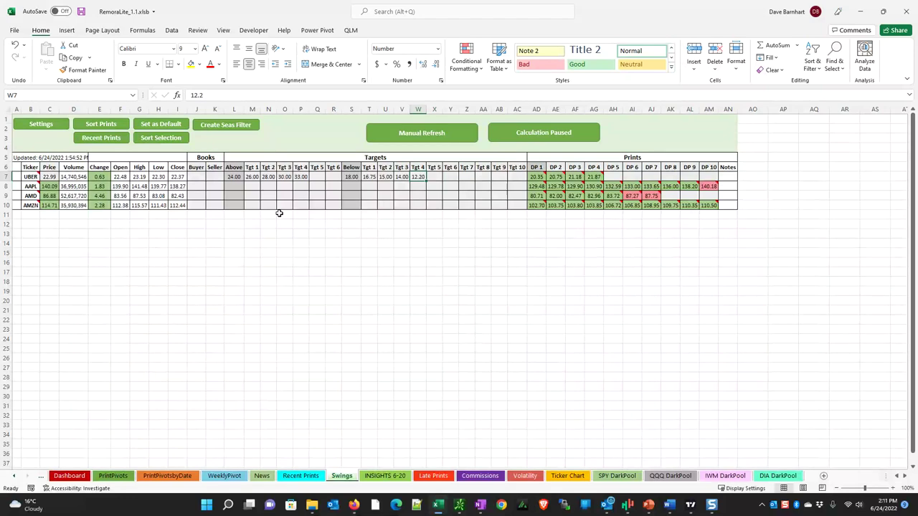
{"action": "type", "text": "12.50"}
{"action": "key", "text": "Tab"}
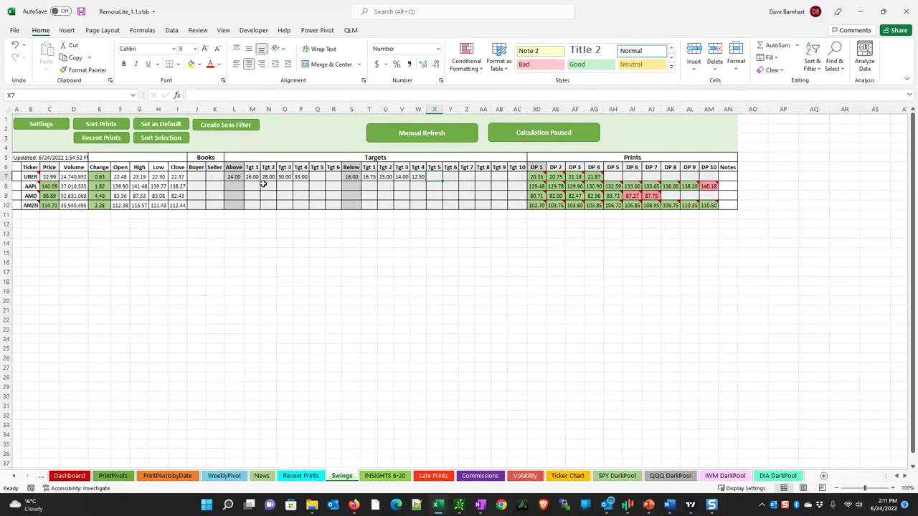
Test the Above level highlighting on AAPL with a value of 140 and clear the entry.
{"action": "left_click", "coordinate": [233, 177]}
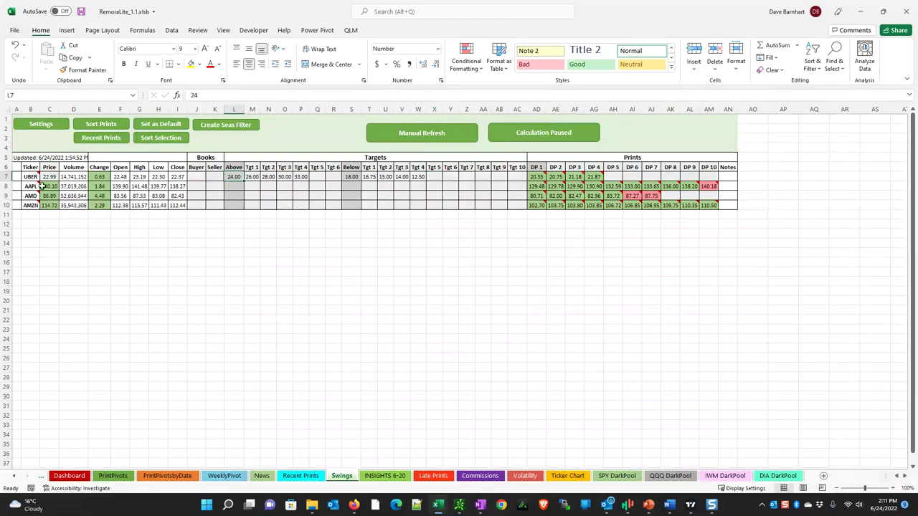
{"action": "left_click", "coordinate": [228, 188]}
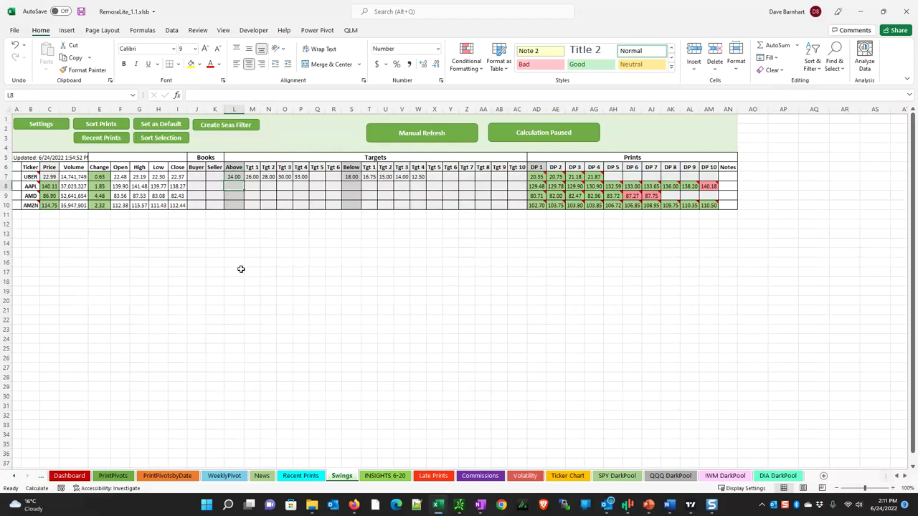
{"action": "type", "text": "140"}
{"action": "key", "text": "Tab"}
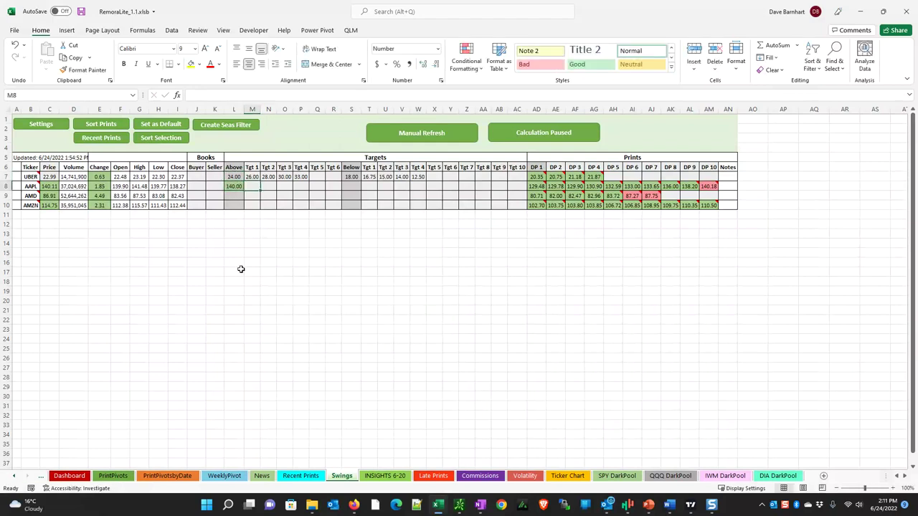
{"action": "key", "text": "Left"}
{"action": "key", "text": "Delete"}
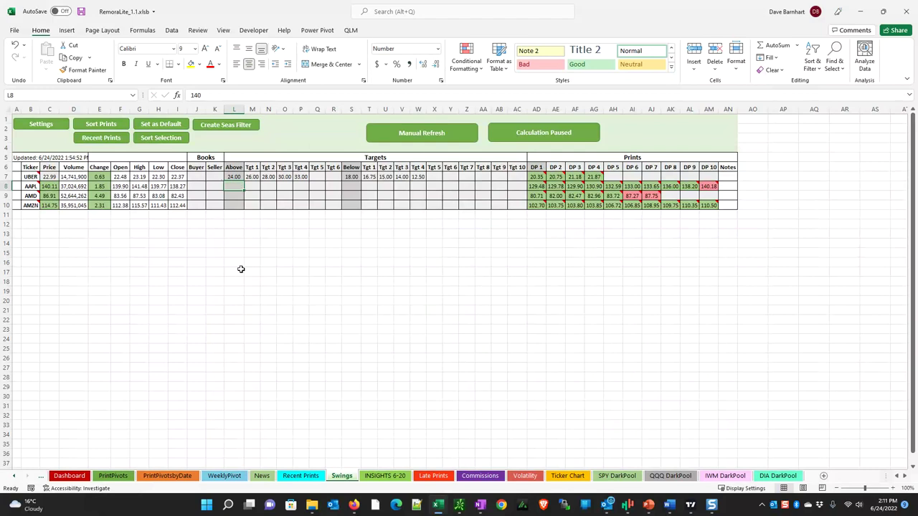
Test the Below level highlighting on AAPL with a value of 141 and clear the entry.
{"action": "key", "text": "Right"}
{"action": "key", "text": "Right"}
{"action": "key", "text": "Right"}
{"action": "key", "text": "Right"}
{"action": "key", "text": "Right"}
{"action": "key", "text": "Right"}
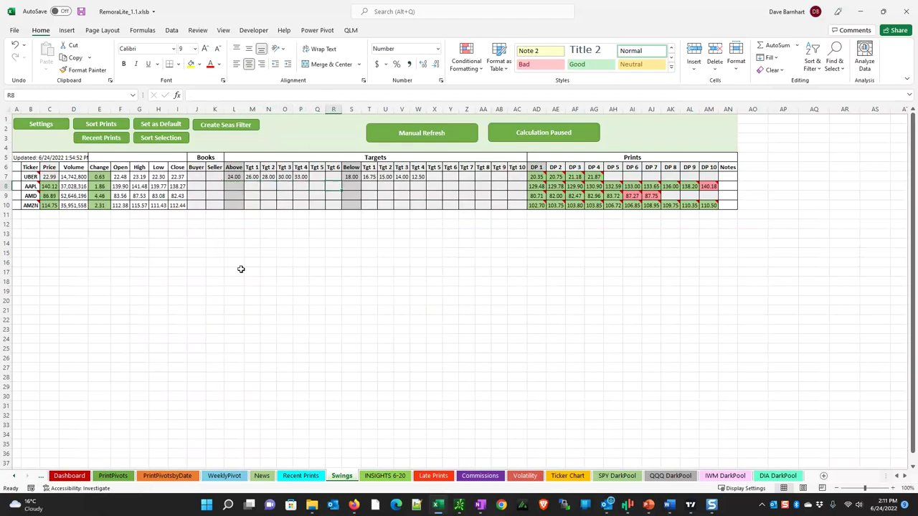
{"action": "key", "text": "F2"}
{"action": "type", "text": "141"}
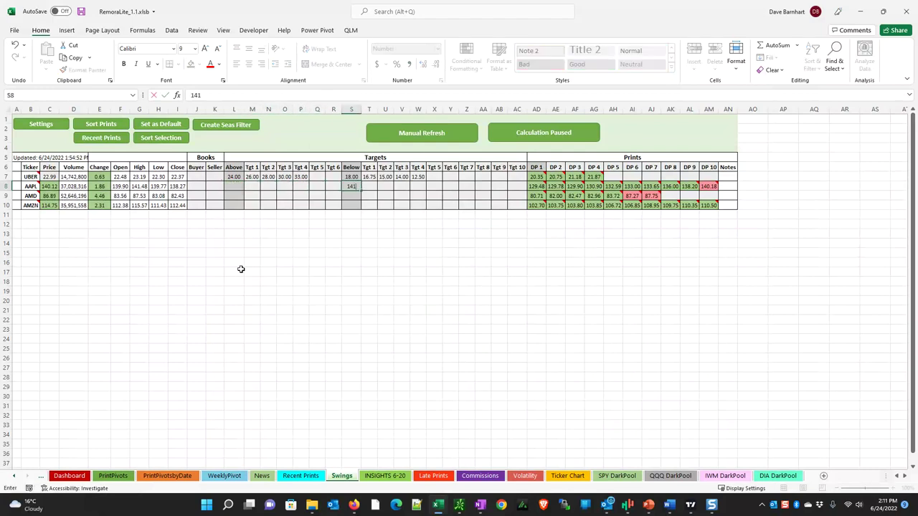
{"action": "key", "text": "Return"}
{"action": "key", "text": "Up"}
{"action": "key", "text": "Delete"}
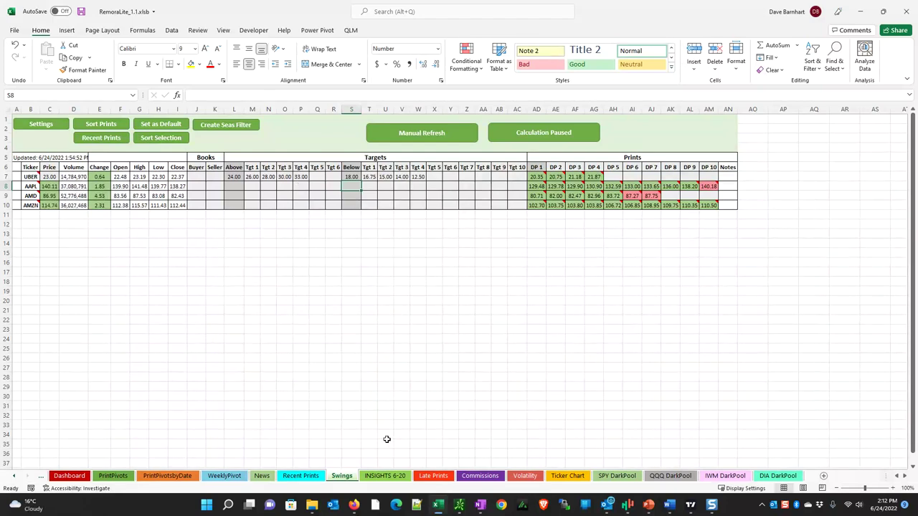
Open the INSIGHTS 6-20 sheet and examine the targets and print notes in the SPY and QQQ rows.
{"action": "left_click", "coordinate": [393, 479]}
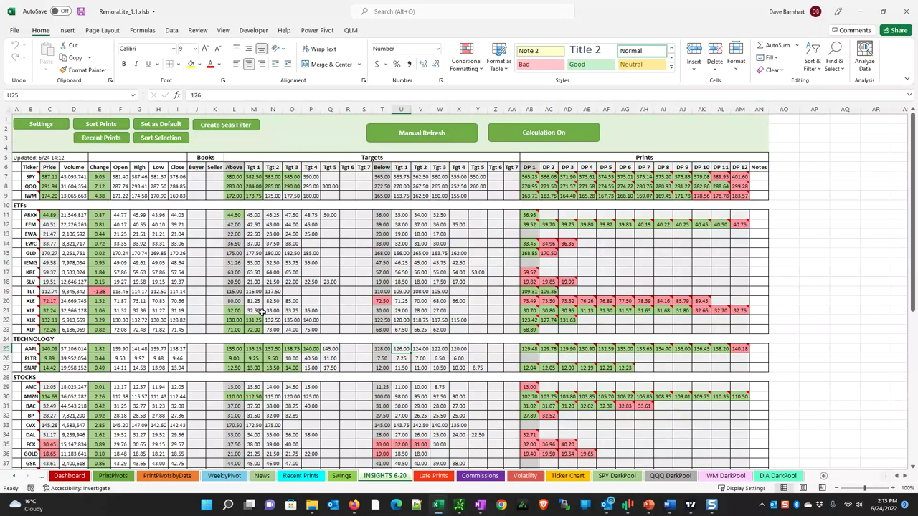
{"action": "mouse_move", "coordinate": [529, 178]}
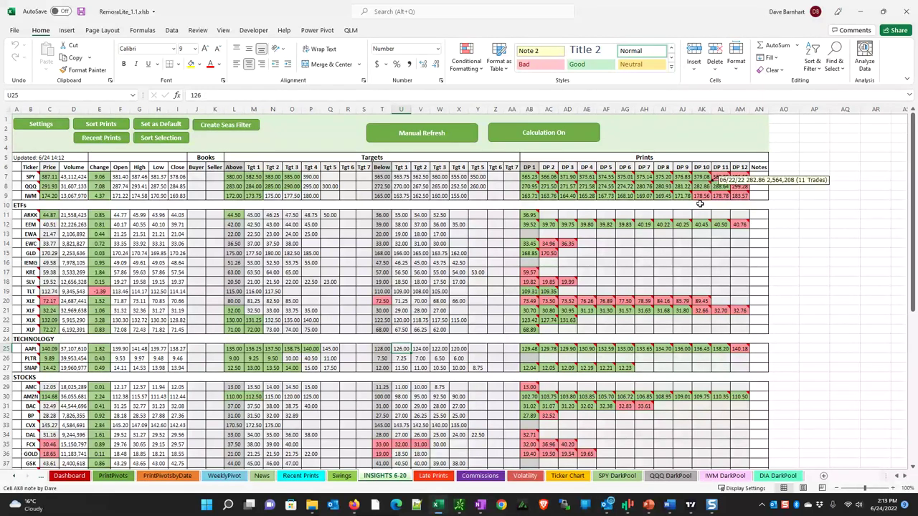
{"action": "mouse_move", "coordinate": [727, 189]}
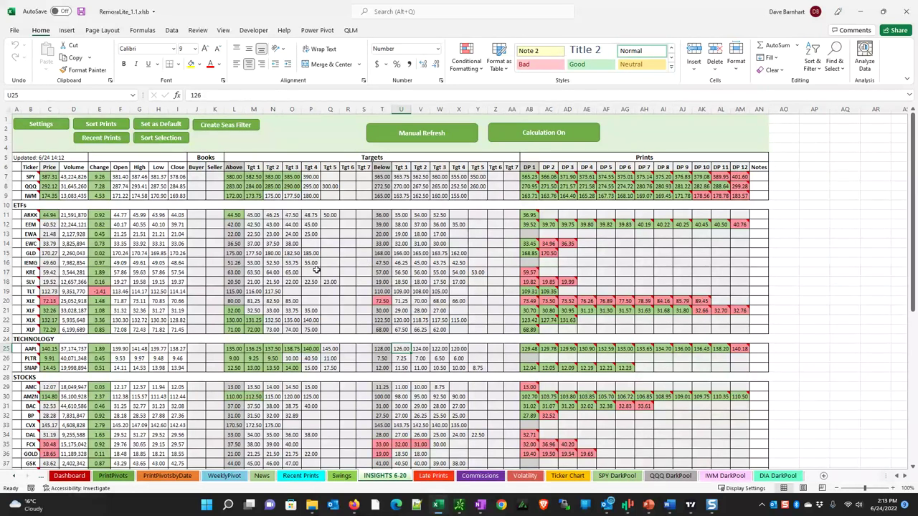
Examine the levels of the remaining INSIGHTS 6-20 tickers, including XOM's print notes and its second downside target.
{"action": "scroll", "coordinate": [315, 271], "scroll_direction": "down", "scroll_amount": 2}
{"action": "scroll", "coordinate": [305, 287], "scroll_direction": "down", "scroll_amount": 1}
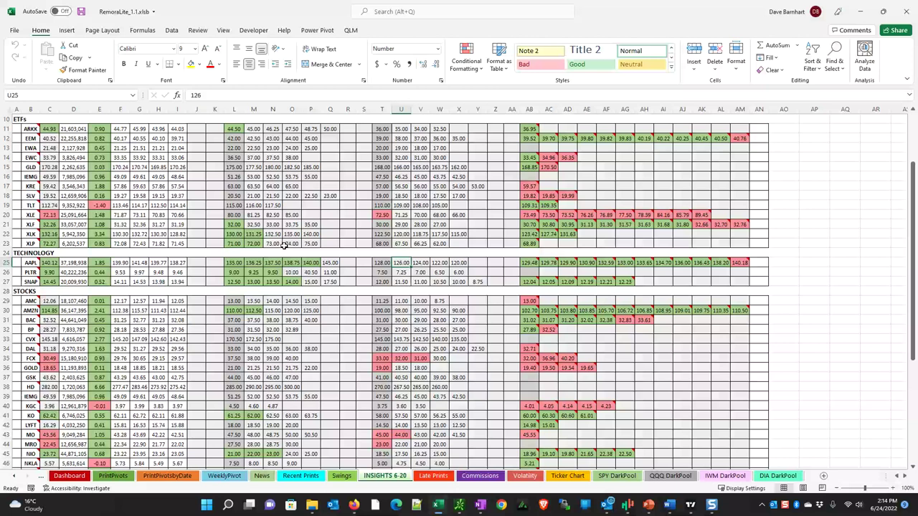
{"action": "scroll", "coordinate": [291, 248], "scroll_direction": "down", "scroll_amount": 3}
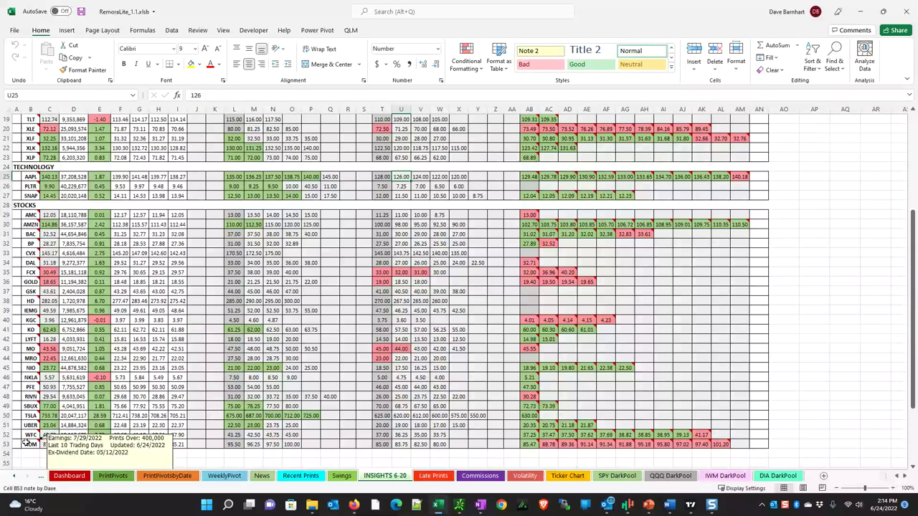
{"action": "mouse_move", "coordinate": [31, 406]}
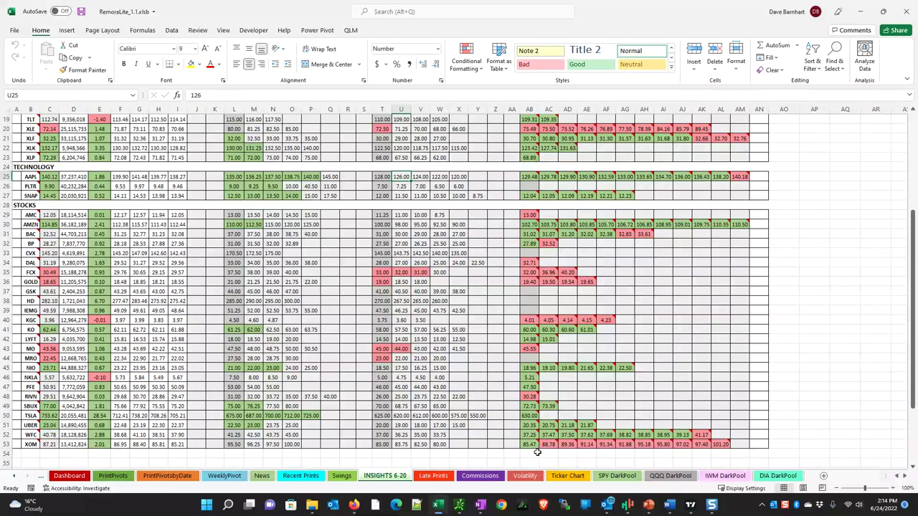
{"action": "mouse_move", "coordinate": [528, 446]}
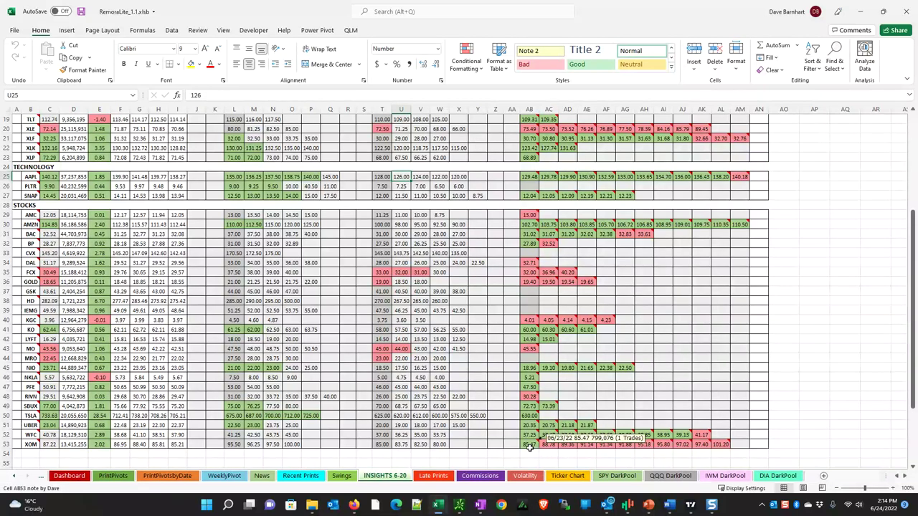
{"action": "left_click", "coordinate": [422, 446]}
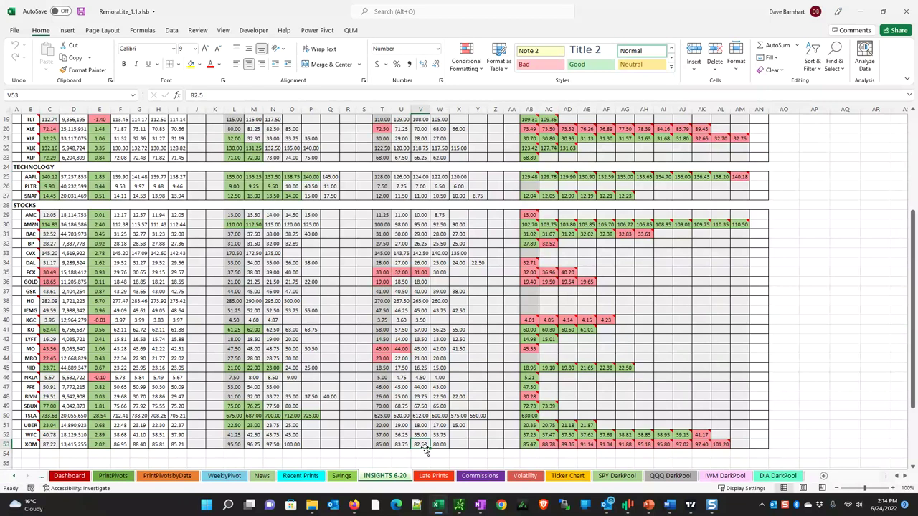
Examine XOM's Below level and the full INSIGHTS 6-20 list, view UBER's daily chart in TradingView, and return to the Excel workbook.
{"action": "left_click", "coordinate": [385, 446]}
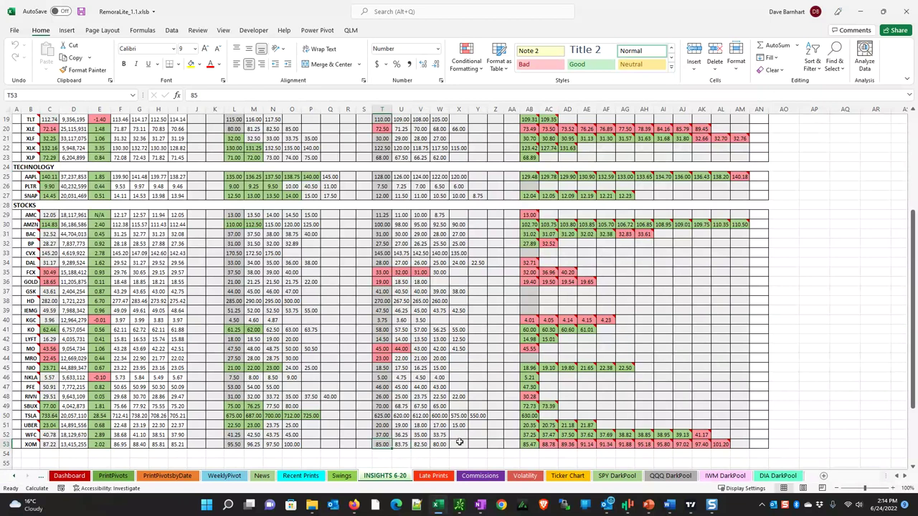
{"action": "scroll", "coordinate": [473, 355], "scroll_direction": "up", "scroll_amount": 6}
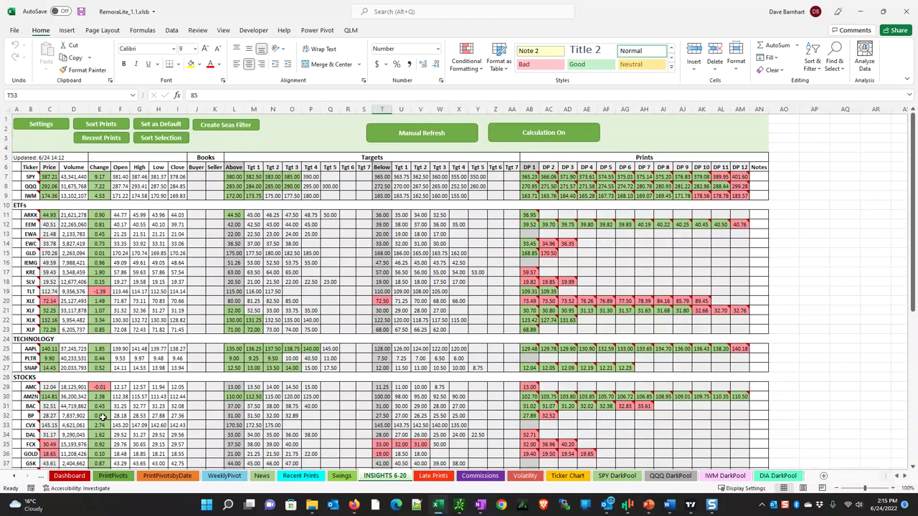
{"action": "left_click", "coordinate": [690, 507]}
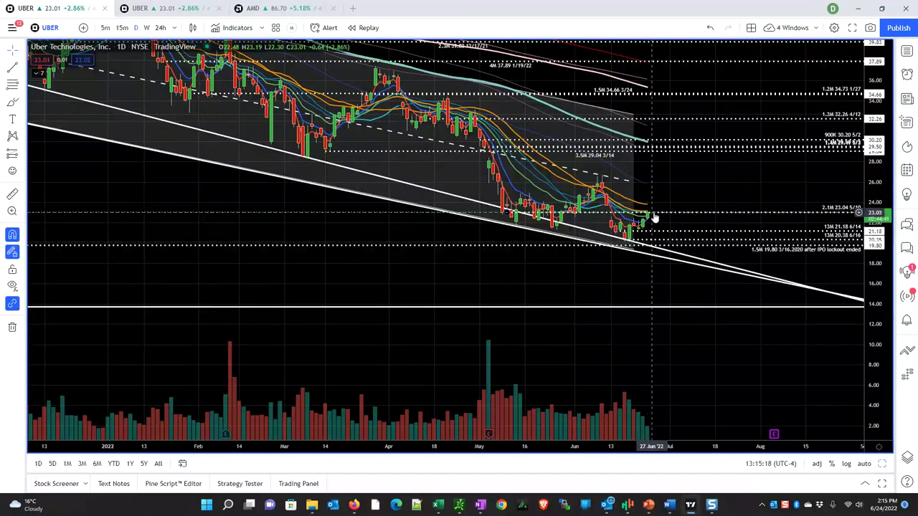
{"action": "mouse_move", "coordinate": [463, 509]}
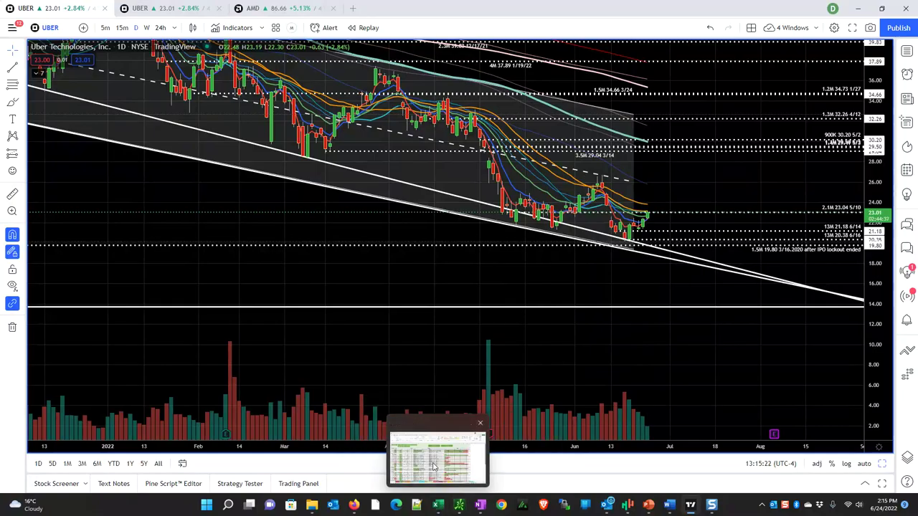
{"action": "left_click", "coordinate": [398, 433]}
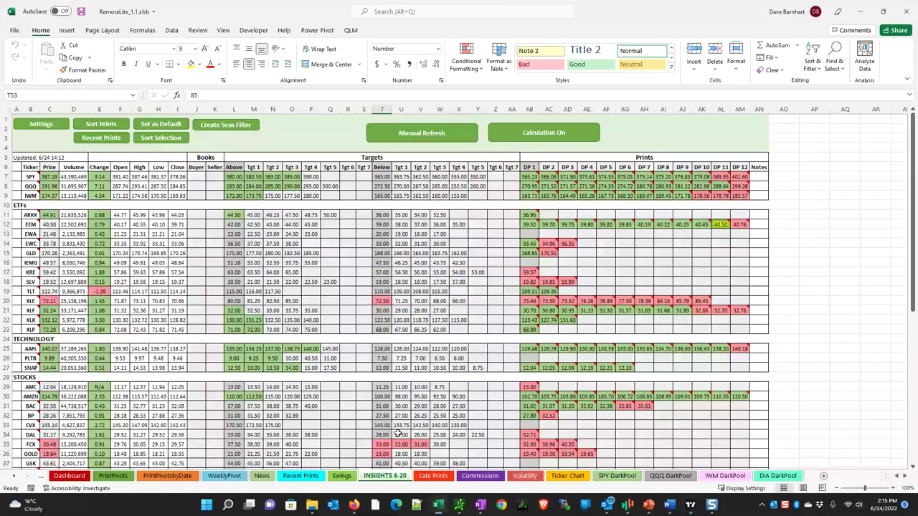
Go to the AutoUpdate sheet and open the quick print summary form, placing it clear of the sheet's corner.
{"action": "left_click", "coordinate": [84, 477]}
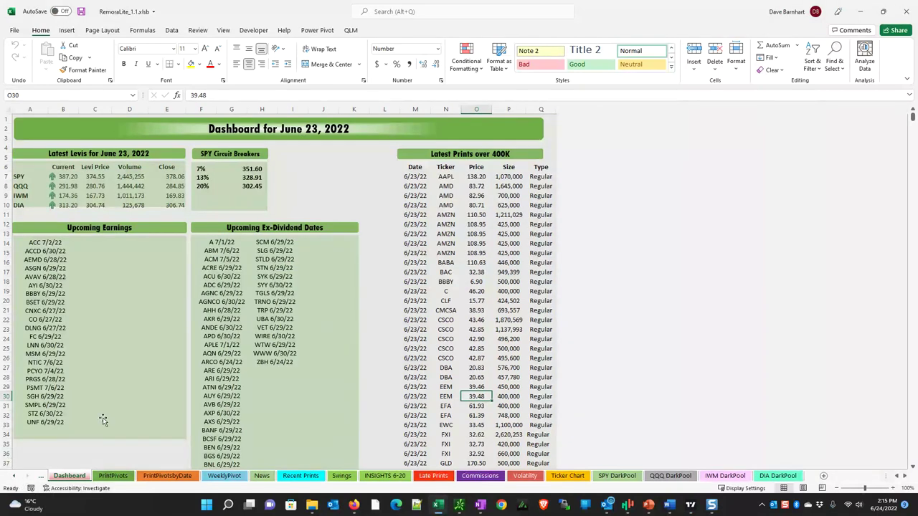
{"action": "left_click", "coordinate": [14, 476]}
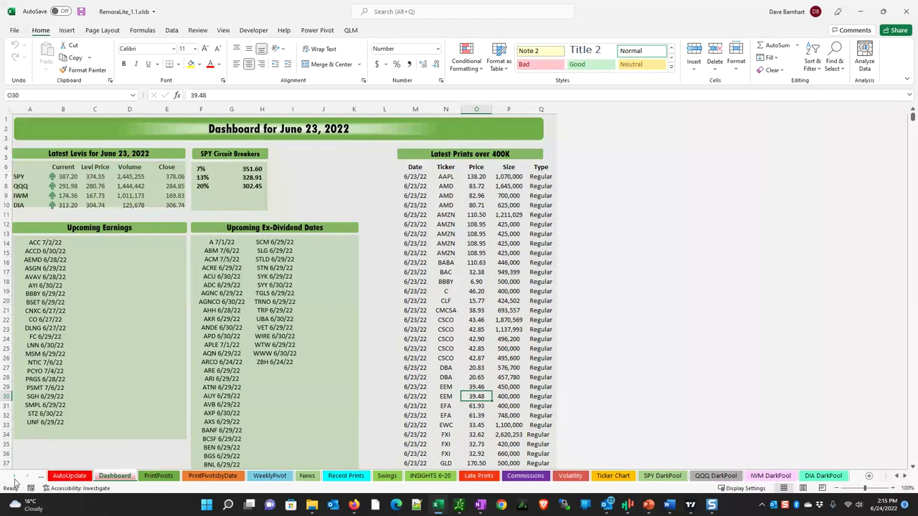
{"action": "left_click", "coordinate": [70, 476]}
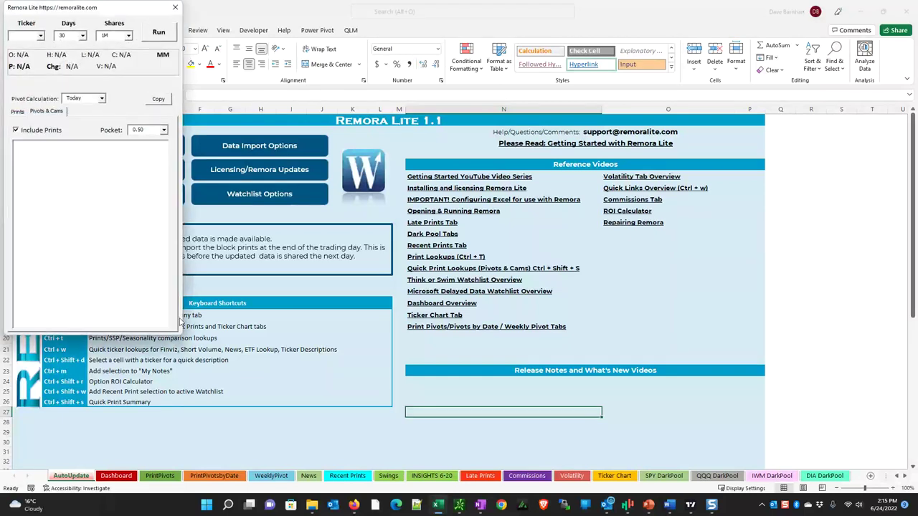
{"action": "left_click_drag", "start_coordinate": [101, 10], "coordinate": [302, 89]}
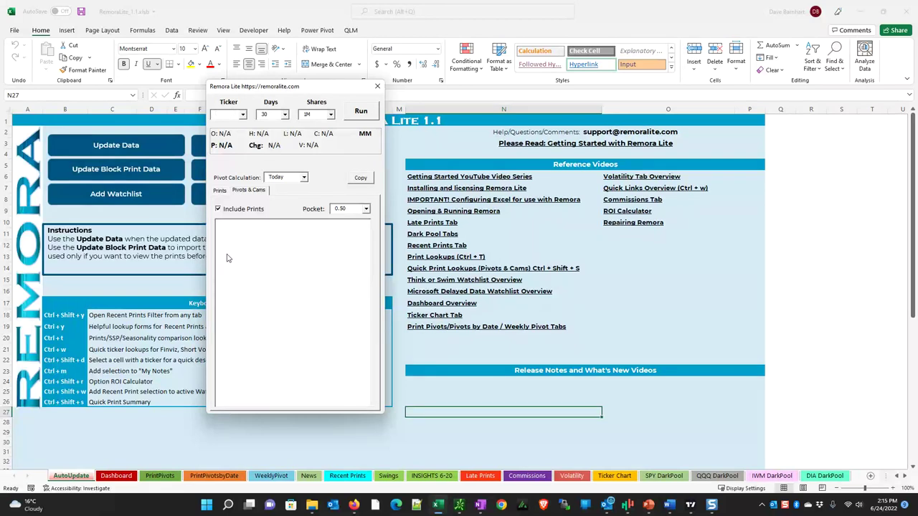
Run the Pivots & Cams lookup for UBER with prints excluded and a pocket of .20.
{"action": "type", "text": "BER"}
{"action": "left_click", "coordinate": [218, 210]}
{"action": "left_click", "coordinate": [347, 208]}
{"action": "type", "text": ".20"}
{"action": "left_click", "coordinate": [361, 114]}
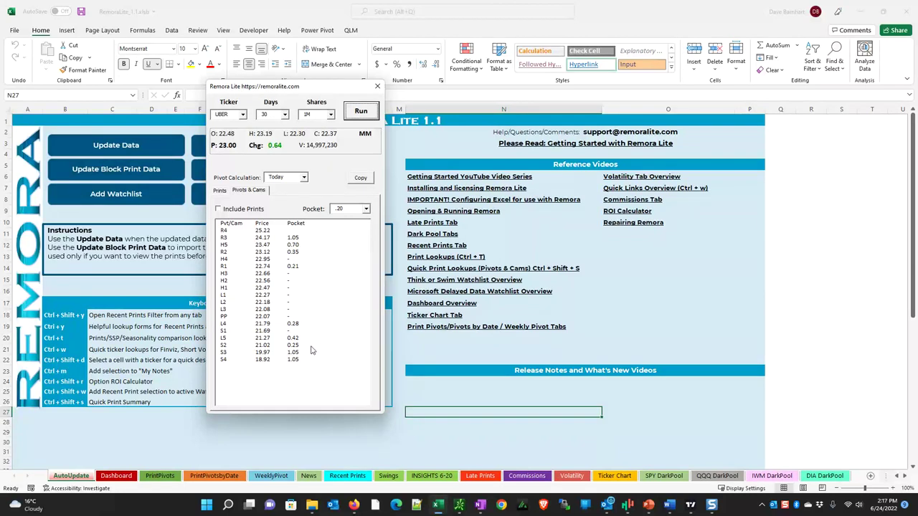
Include prints in UBER's pivot lookup and rerun it, first at 1M shares and again with the share size set to 400K.
{"action": "left_click", "coordinate": [218, 209]}
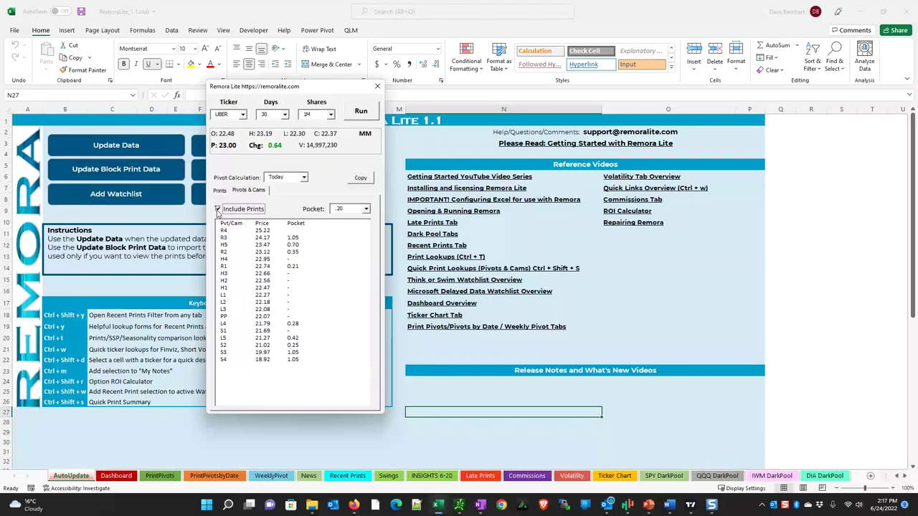
{"action": "left_click", "coordinate": [364, 111]}
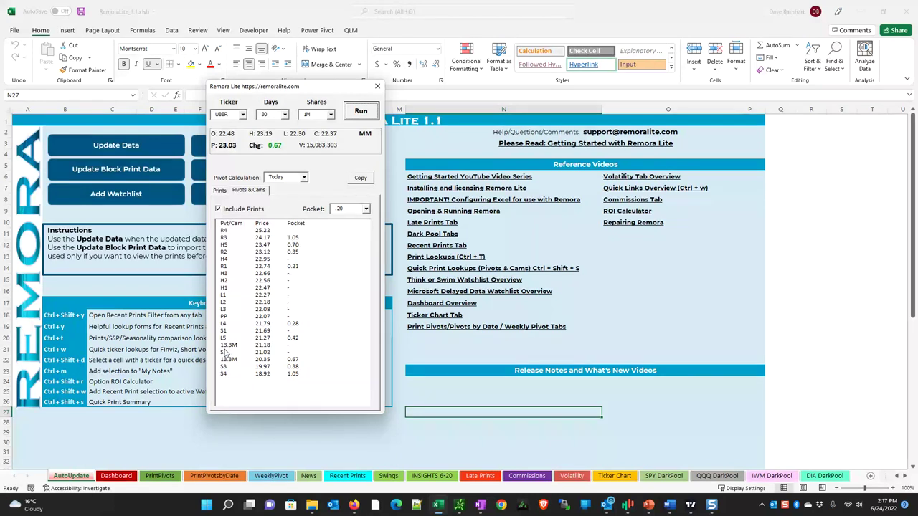
{"action": "left_click", "coordinate": [330, 115]}
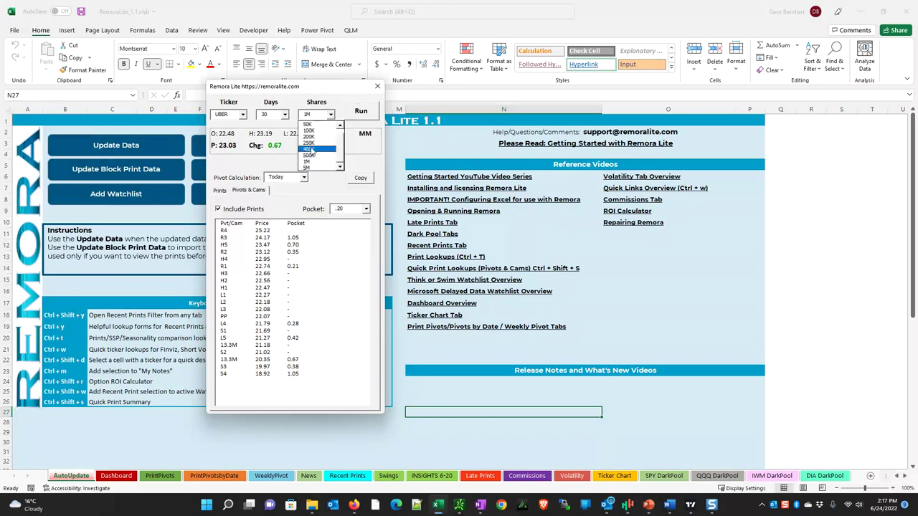
{"action": "left_click", "coordinate": [313, 148]}
{"action": "left_click", "coordinate": [356, 112]}
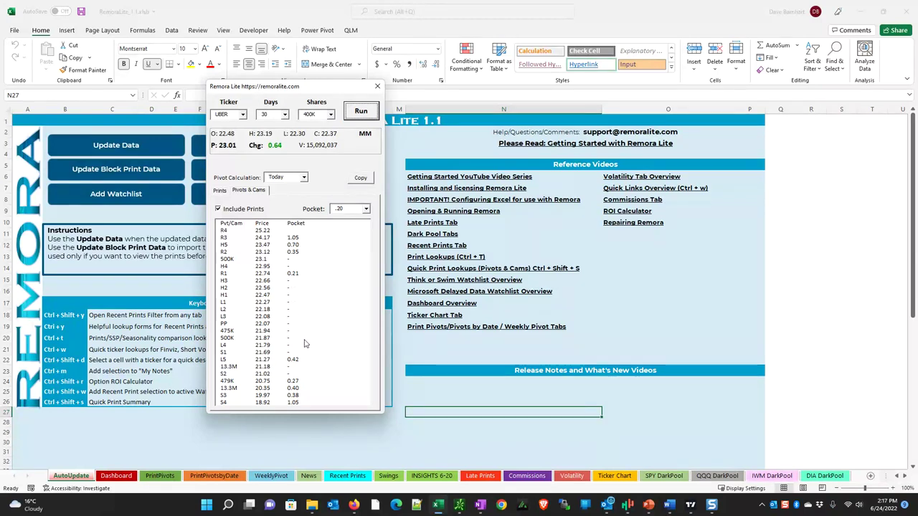
Copy UBER's entire Pivots/Cams list and paste it into a new, maximized Word document.
{"action": "left_click", "coordinate": [358, 179]}
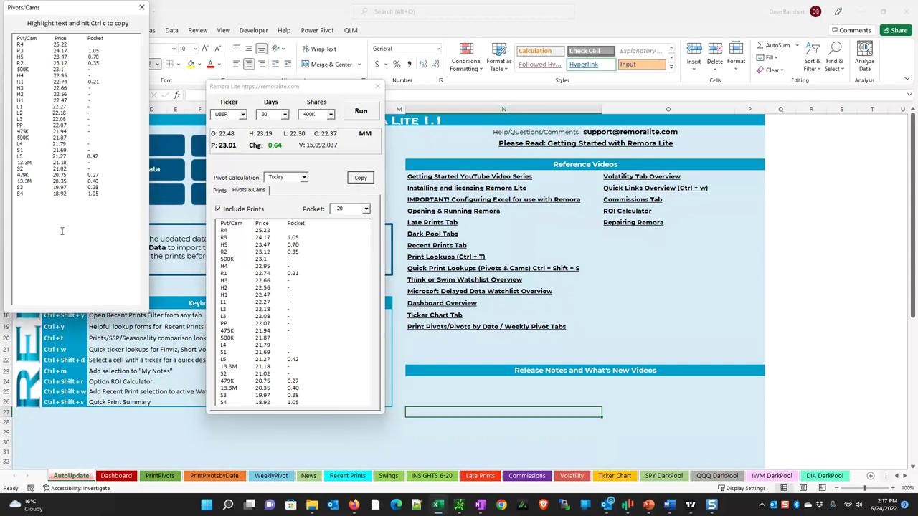
{"action": "key", "text": "ctrl+a"}
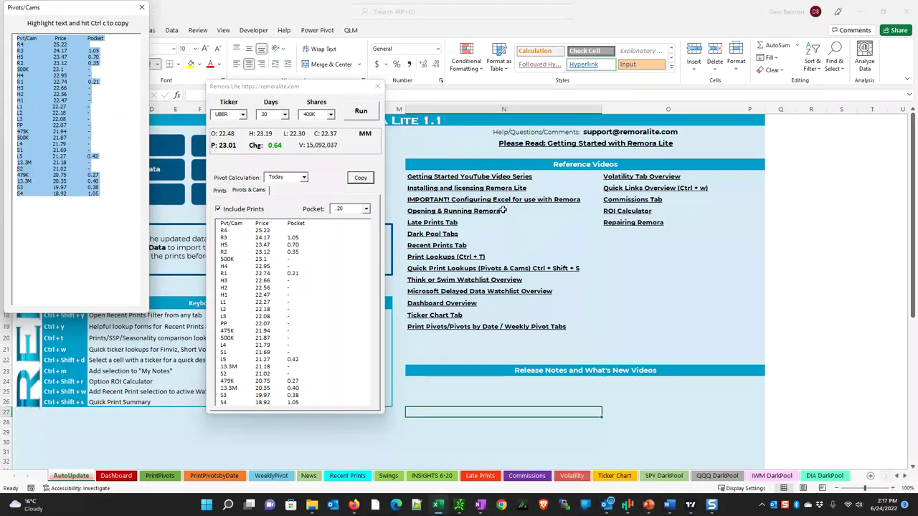
{"action": "key", "text": "super"}
{"action": "type", "text": "word"}
{"action": "key", "text": "Return"}
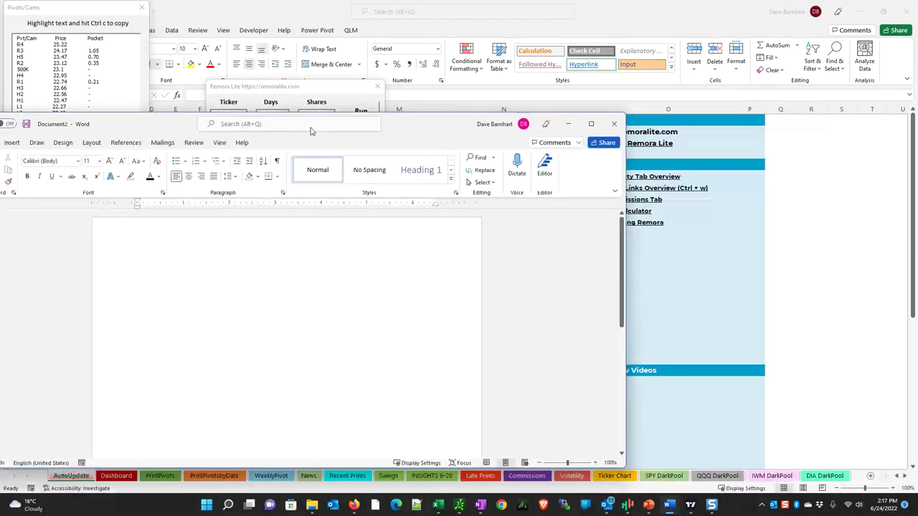
{"action": "left_click_drag", "start_coordinate": [311, 129], "coordinate": [494, 84]}
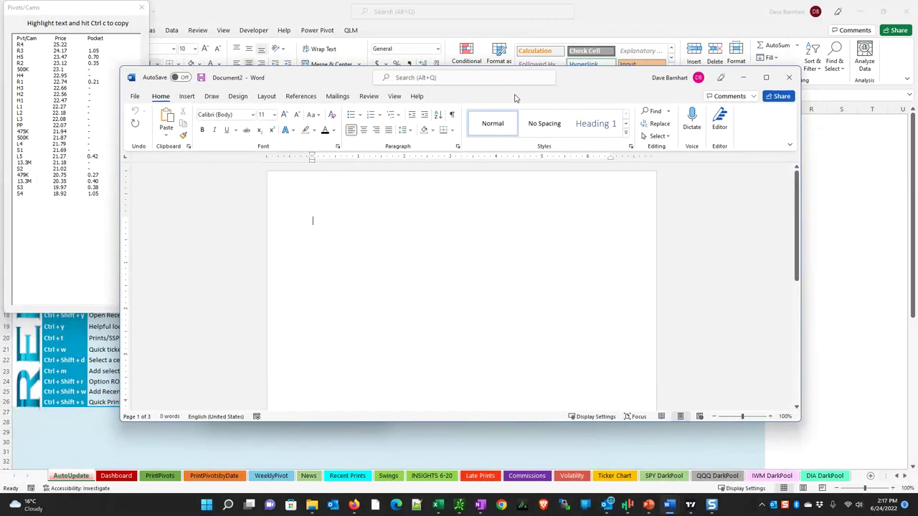
{"action": "left_click", "coordinate": [765, 78]}
{"action": "key", "text": "ctrl+v"}
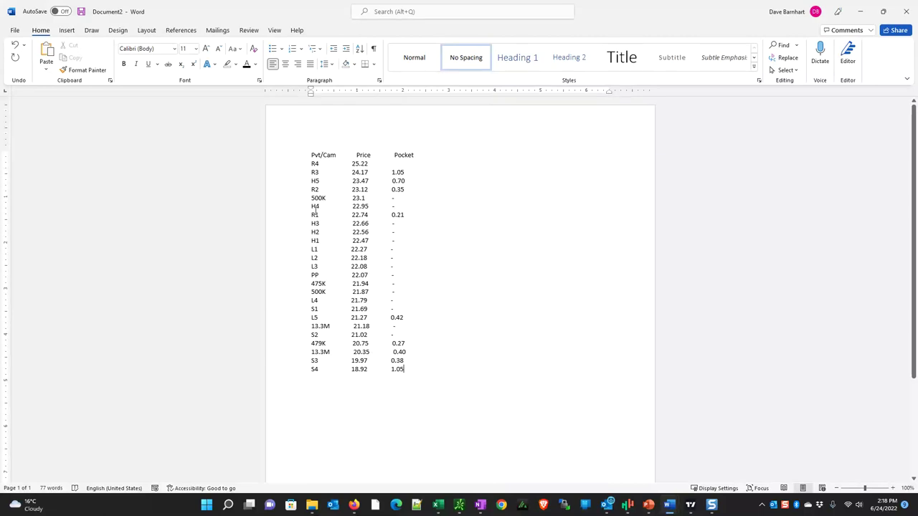
Highlight the R1 and H3 rows of the pasted list, discard the Word document unsaved, and close the Pivots/Cams copy window.
{"action": "left_click_drag", "start_coordinate": [314, 215], "coordinate": [420, 225]}
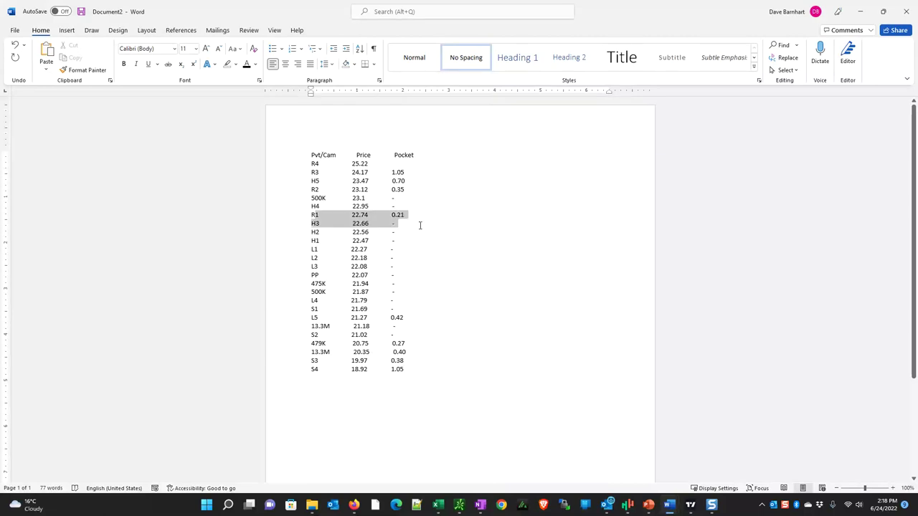
{"action": "left_click", "coordinate": [377, 200]}
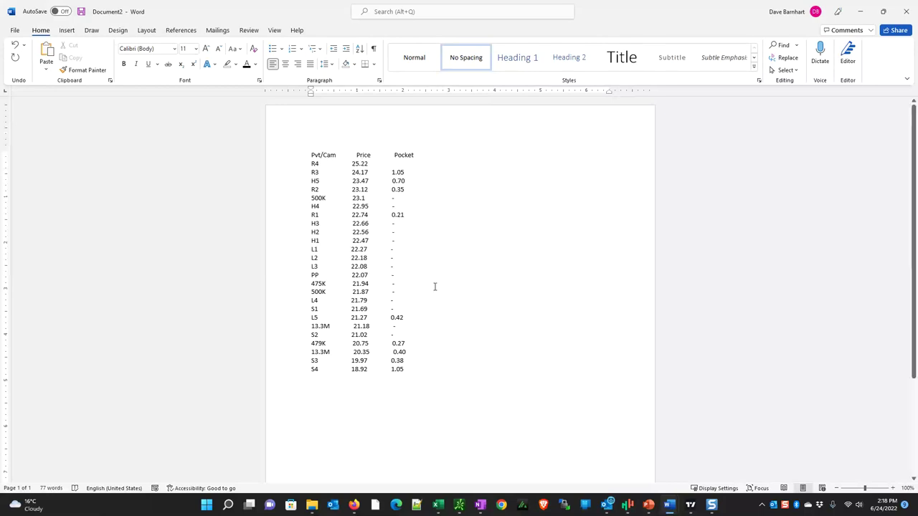
{"action": "left_click", "coordinate": [906, 12]}
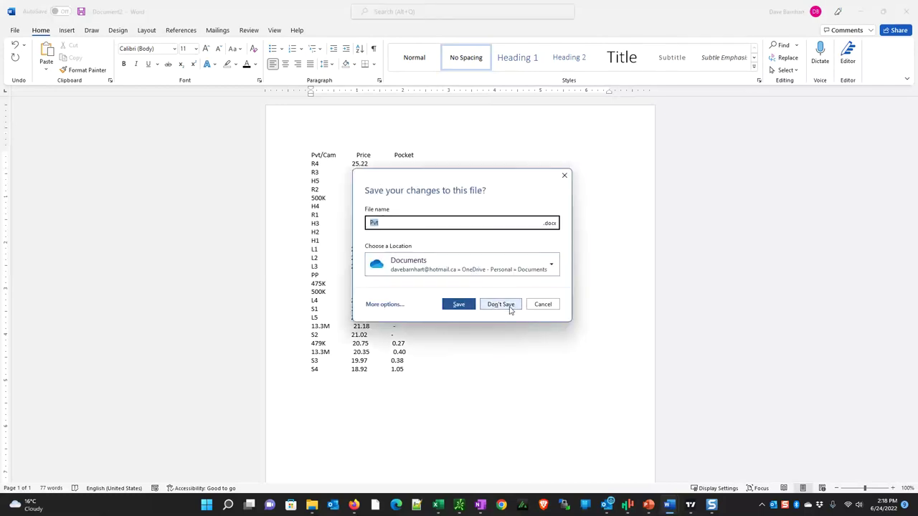
{"action": "left_click", "coordinate": [509, 307]}
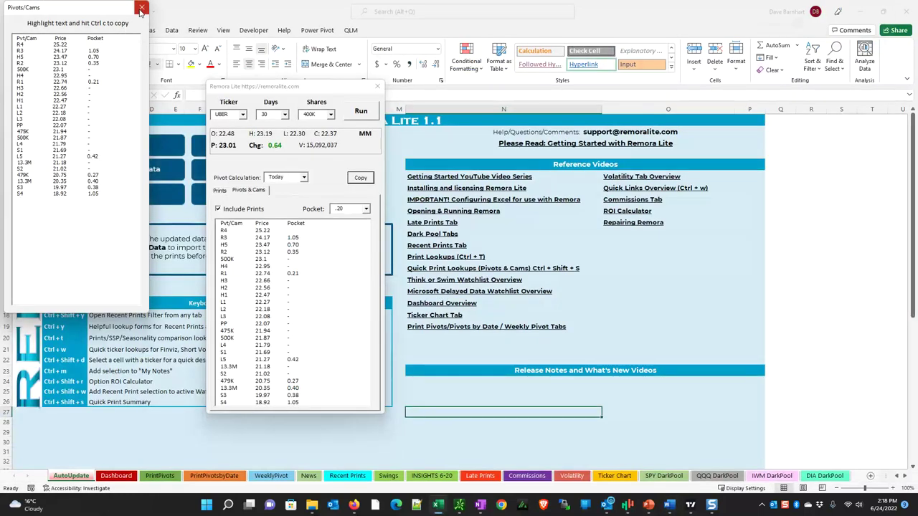
{"action": "left_click", "coordinate": [142, 7]}
Run the pivot lookup for SPY with a share size of 1M and a pocket of 50.
{"action": "left_click", "coordinate": [272, 157]}
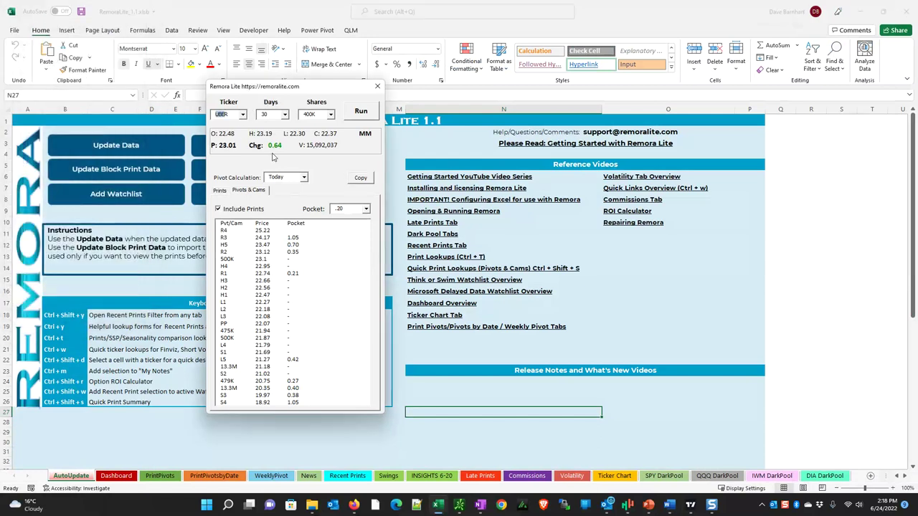
{"action": "type", "text": "SPY"}
{"action": "left_click", "coordinate": [330, 115]}
{"action": "left_click", "coordinate": [330, 114]}
{"action": "left_click", "coordinate": [309, 164]}
{"action": "left_click", "coordinate": [337, 208]}
{"action": "type", "text": "50"}
{"action": "left_click", "coordinate": [364, 116]}
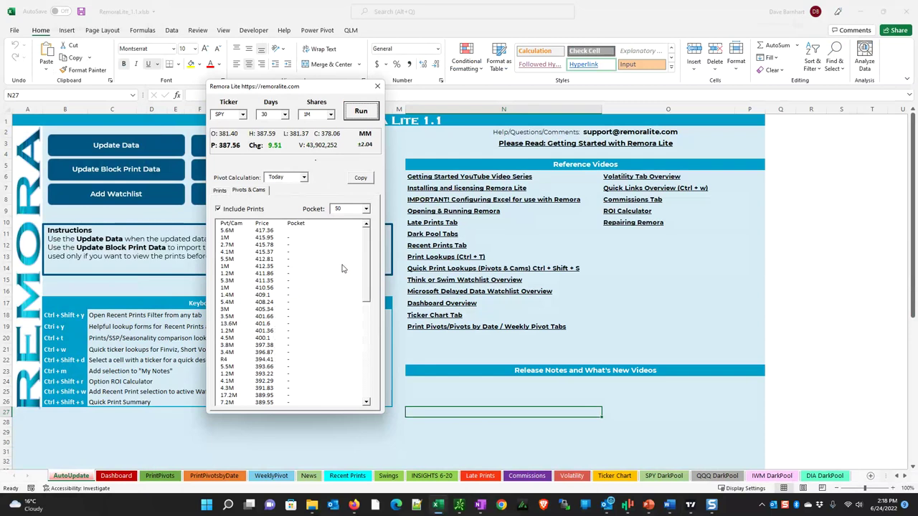
Correct SPY's pocket value to .50 and review the pivots, prints and pocket sizes in the list.
{"action": "mouse_move", "coordinate": [370, 266]}
{"action": "left_mouse_down"}
{"action": "mouse_move", "coordinate": [374, 372]}
{"action": "mouse_move", "coordinate": [372, 260]}
{"action": "left_mouse_up"}
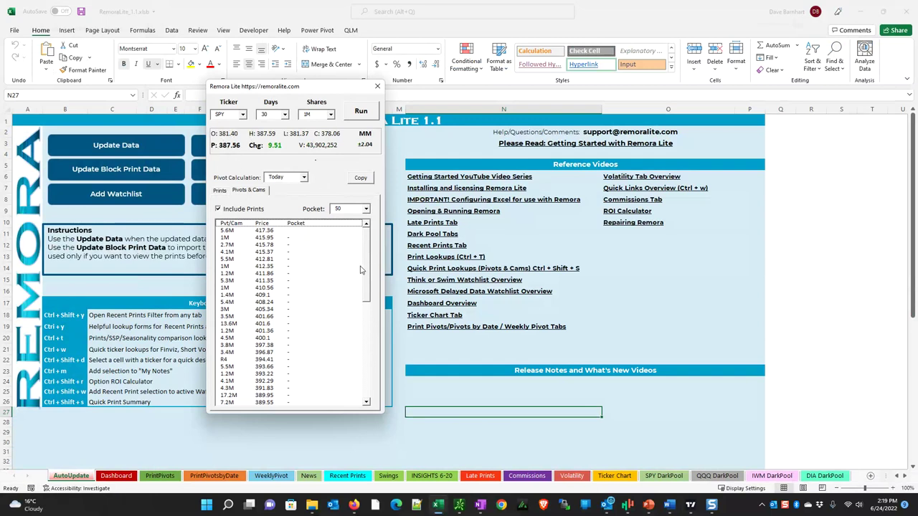
{"action": "left_click", "coordinate": [336, 209]}
{"action": "type", "text": "."}
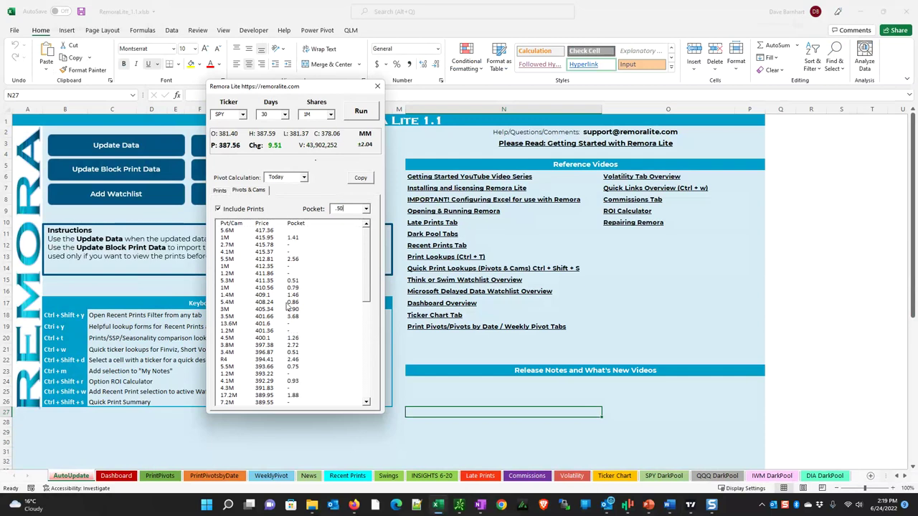
{"action": "left_click_drag", "start_coordinate": [370, 289], "coordinate": [367, 327]}
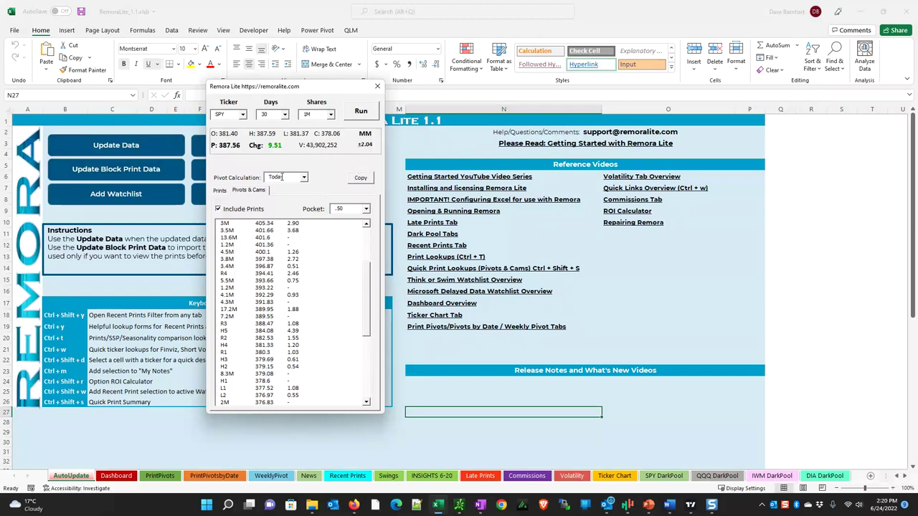
Rerun SPY's lookup with the pivot calculation set to Next Day and review the levels through the S pivots.
{"action": "left_click", "coordinate": [304, 178]}
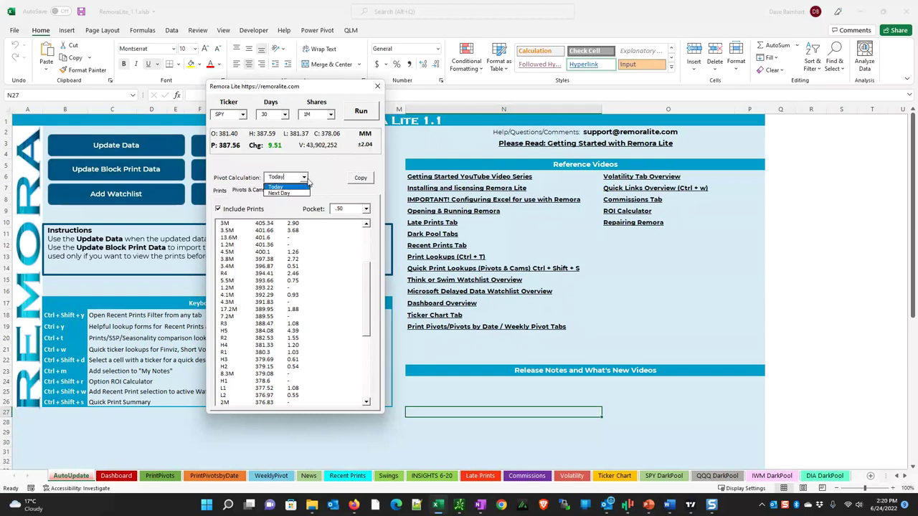
{"action": "left_click", "coordinate": [280, 192]}
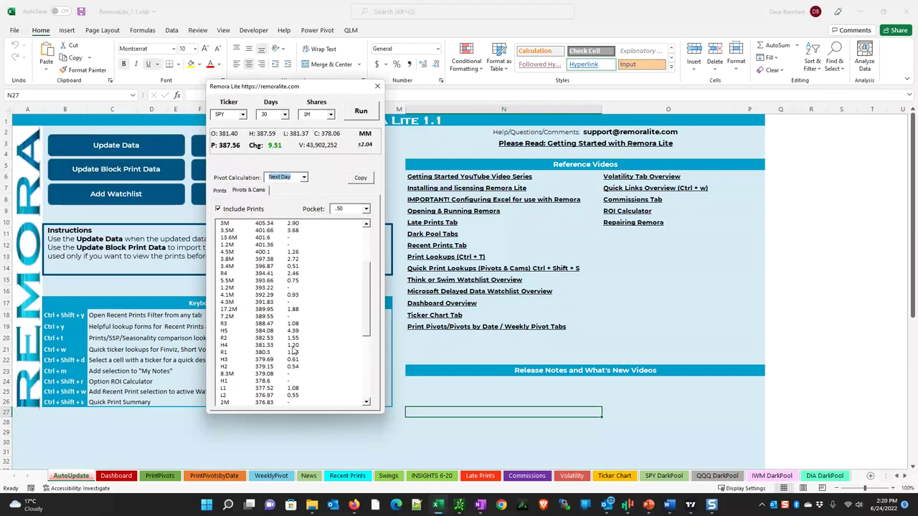
{"action": "left_click", "coordinate": [362, 111]}
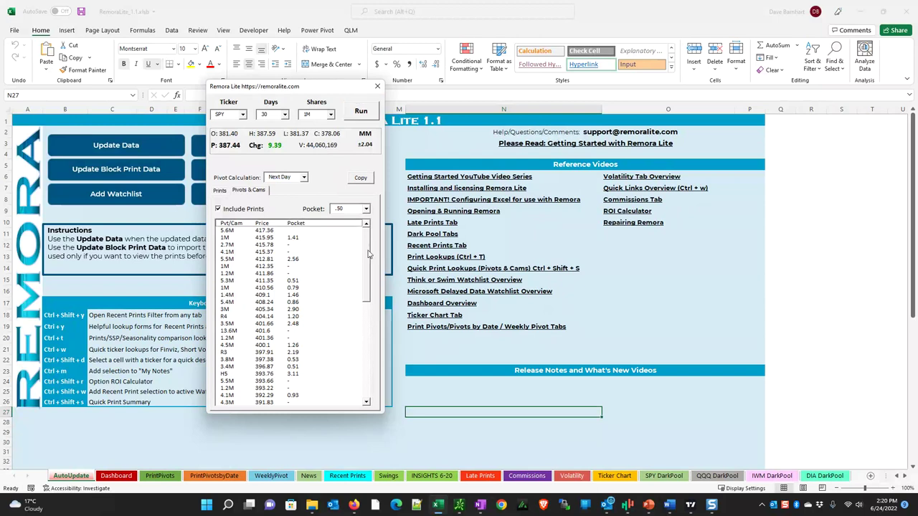
{"action": "left_click_drag", "start_coordinate": [367, 254], "coordinate": [368, 279]}
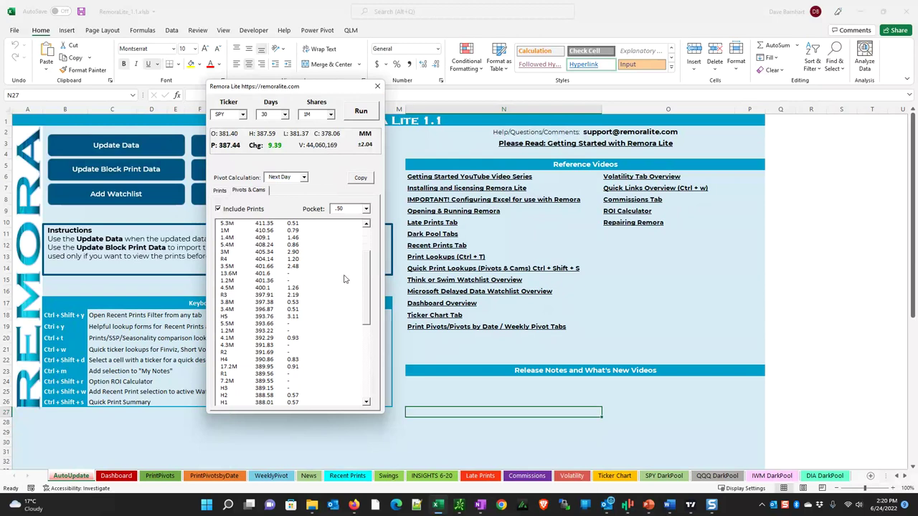
{"action": "left_click_drag", "start_coordinate": [365, 276], "coordinate": [371, 332]}
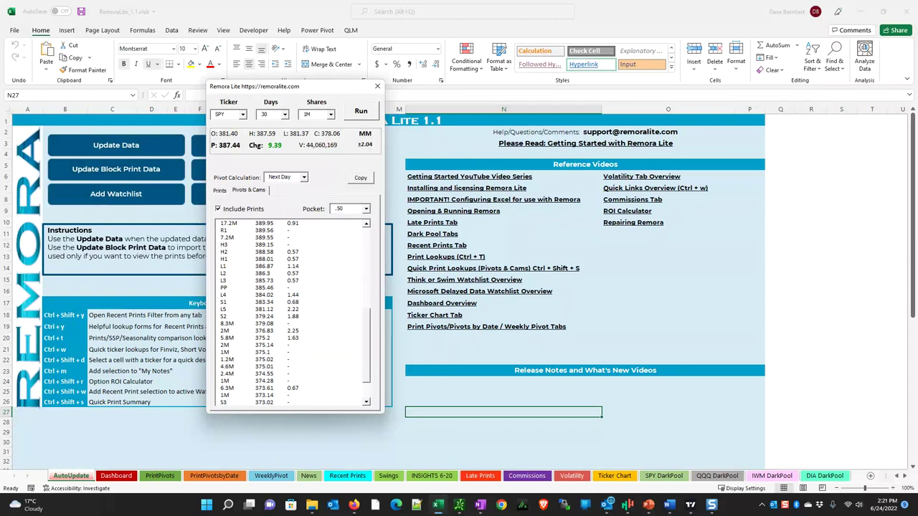
Close the SPY lookup form, switch to TradingView and examine UBER's 5-minute chart around the June 24 candles and pivot lines.
{"action": "left_click", "coordinate": [377, 86]}
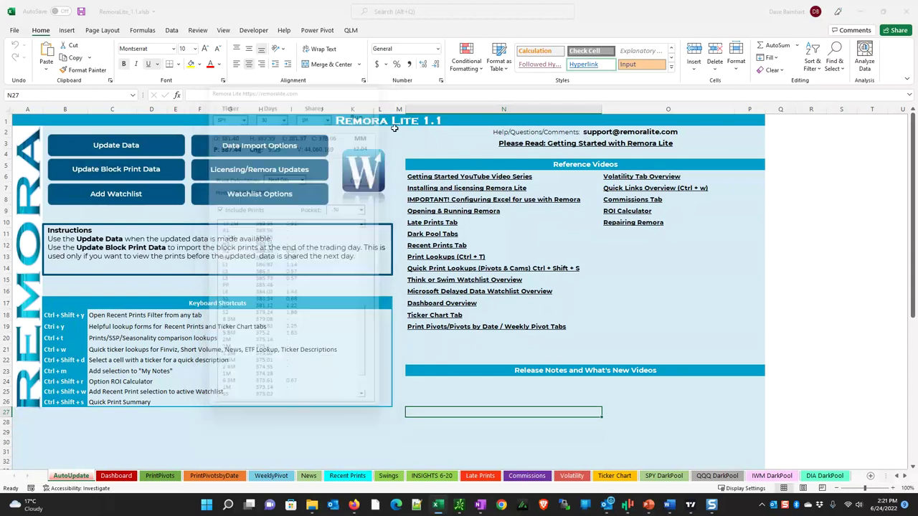
{"action": "mouse_move", "coordinate": [690, 505]}
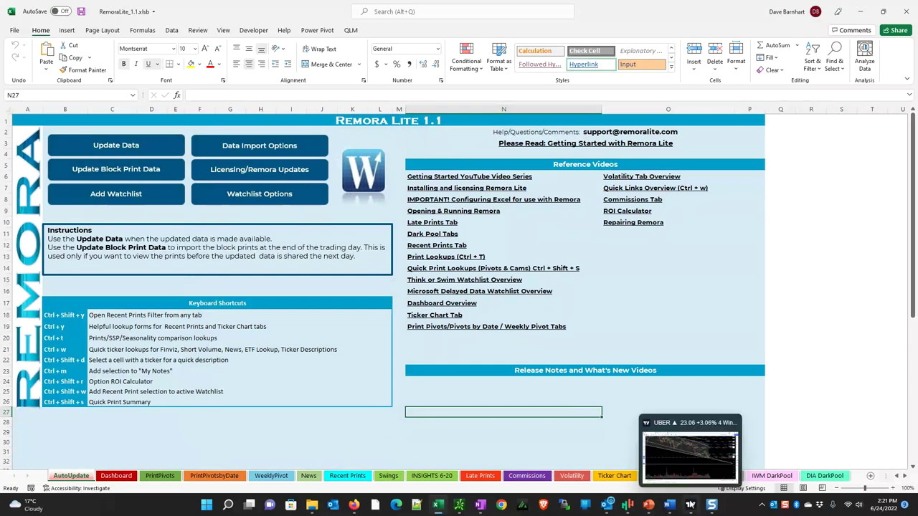
{"action": "left_click", "coordinate": [686, 470]}
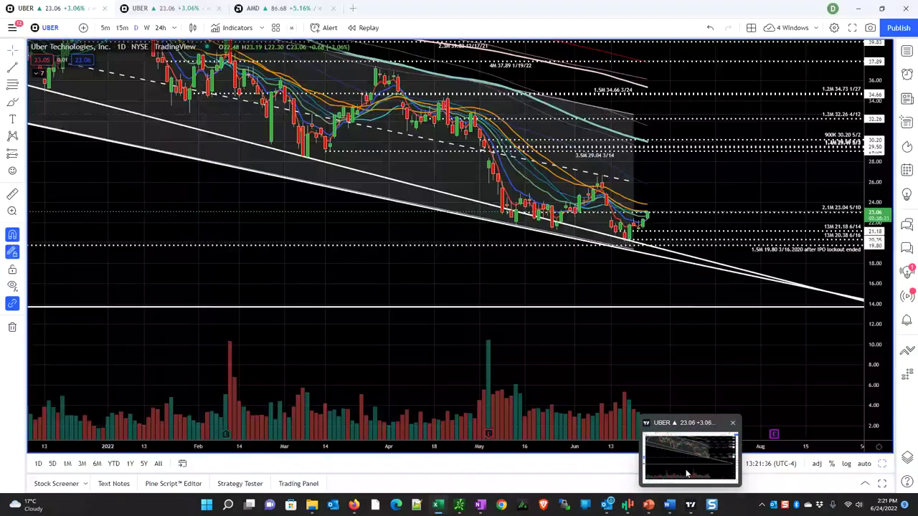
{"action": "left_click", "coordinate": [105, 28]}
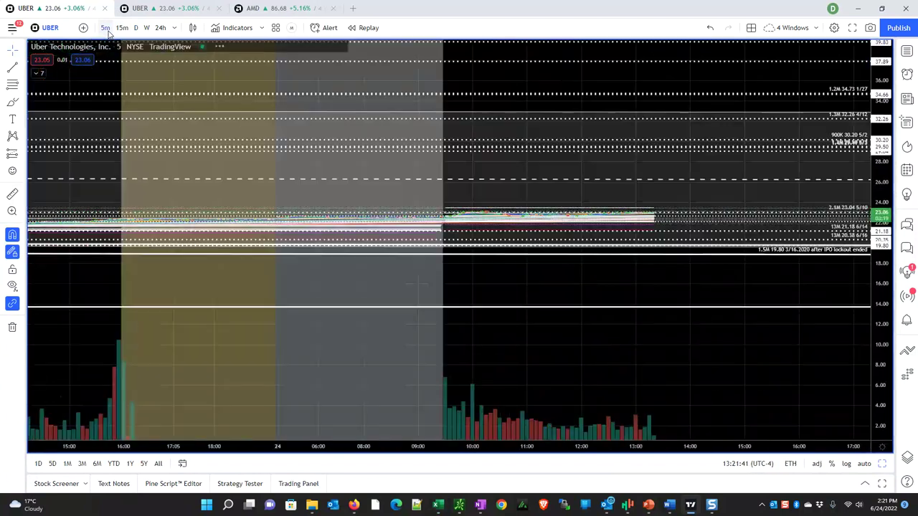
{"action": "left_click_drag", "start_coordinate": [883, 350], "coordinate": [874, 85]}
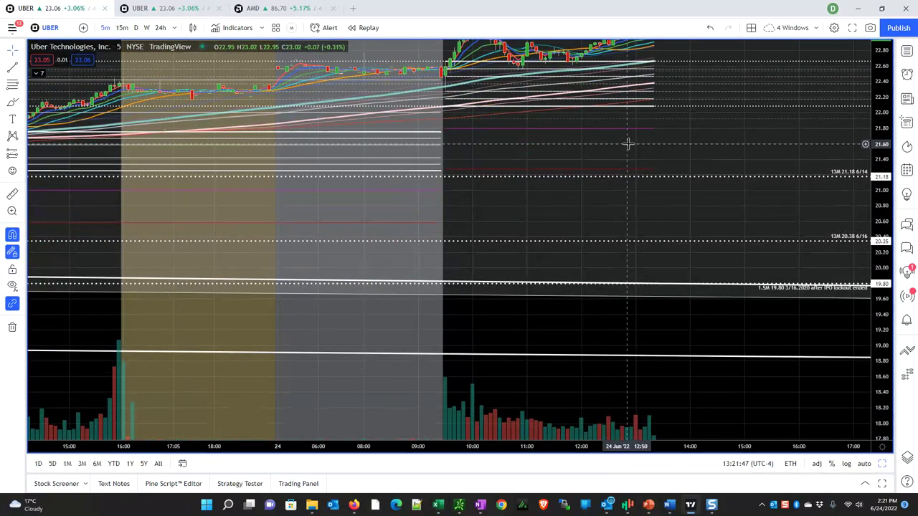
{"action": "left_click_drag", "start_coordinate": [627, 144], "coordinate": [623, 352]}
{"action": "left_click_drag", "start_coordinate": [882, 329], "coordinate": [885, 353]}
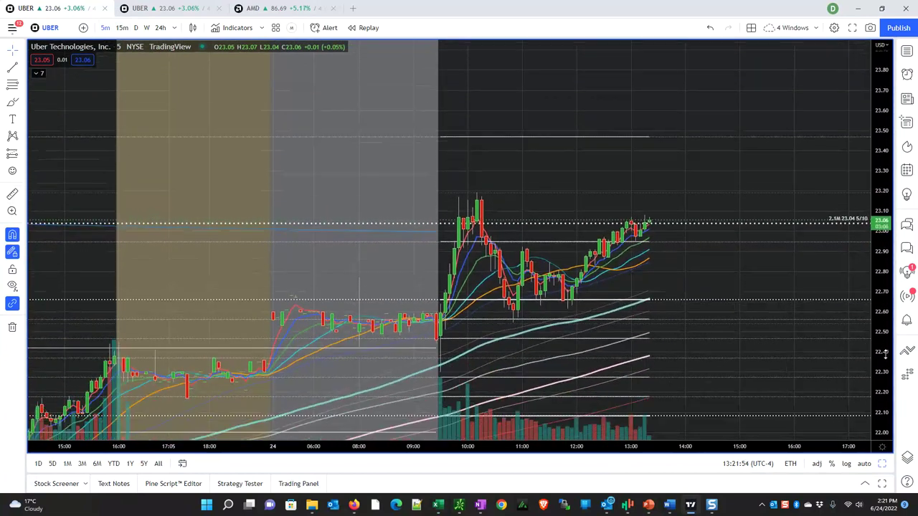
{"action": "left_click_drag", "start_coordinate": [686, 289], "coordinate": [732, 165]}
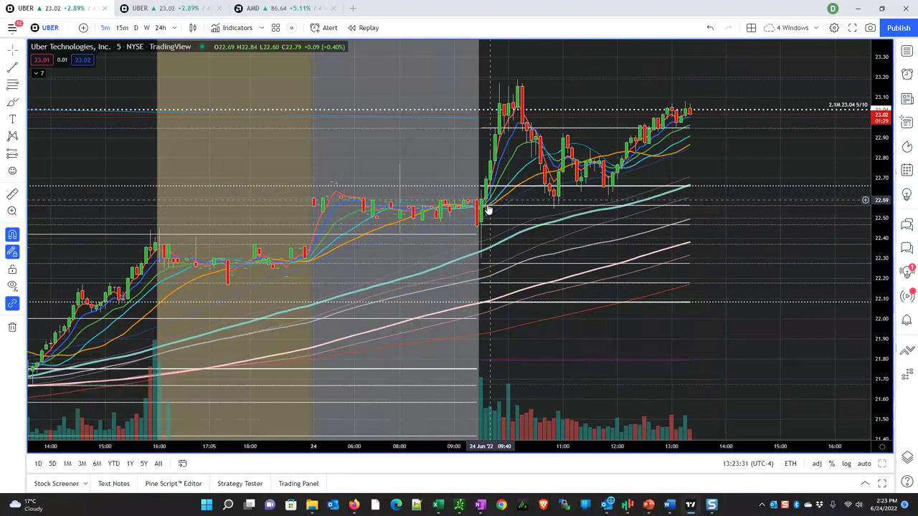
Switch back to the Excel workbook, bring up the Quick Print Summary form and close it without running a lookup.
{"action": "left_click", "coordinate": [437, 505]}
{"action": "left_click", "coordinate": [410, 381]}
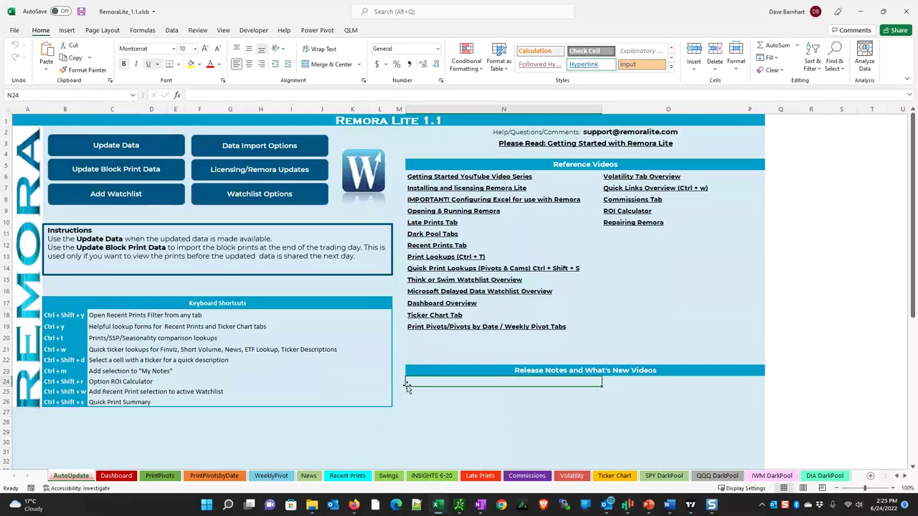
{"action": "key", "text": "ctrl+shift+s"}
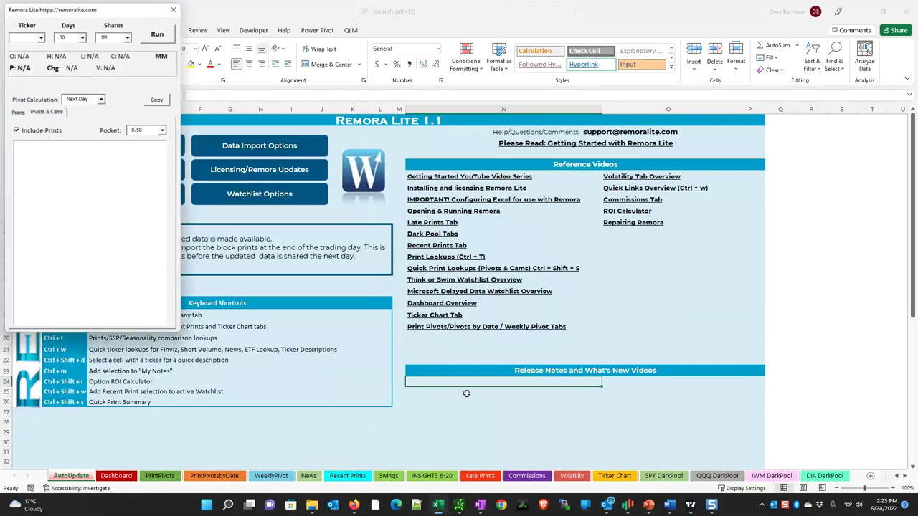
{"action": "left_click_drag", "start_coordinate": [111, 16], "coordinate": [459, 124]}
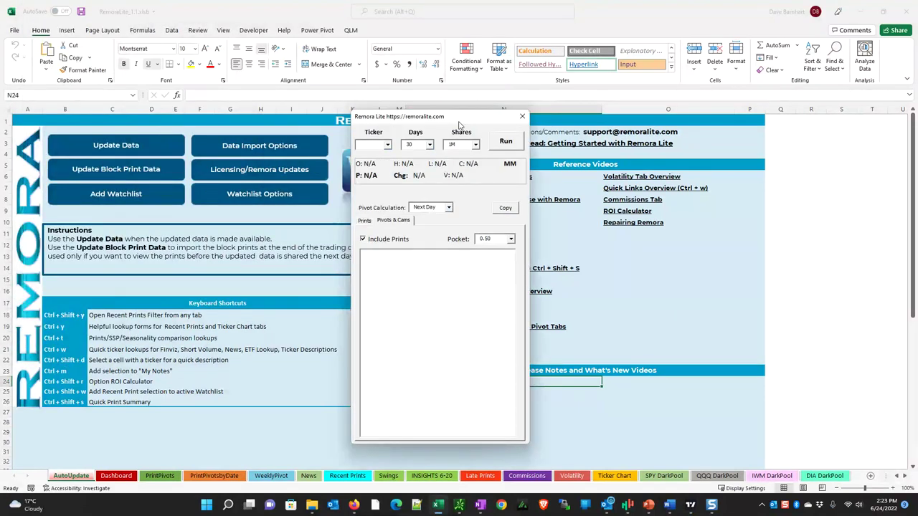
{"action": "left_click", "coordinate": [523, 116]}
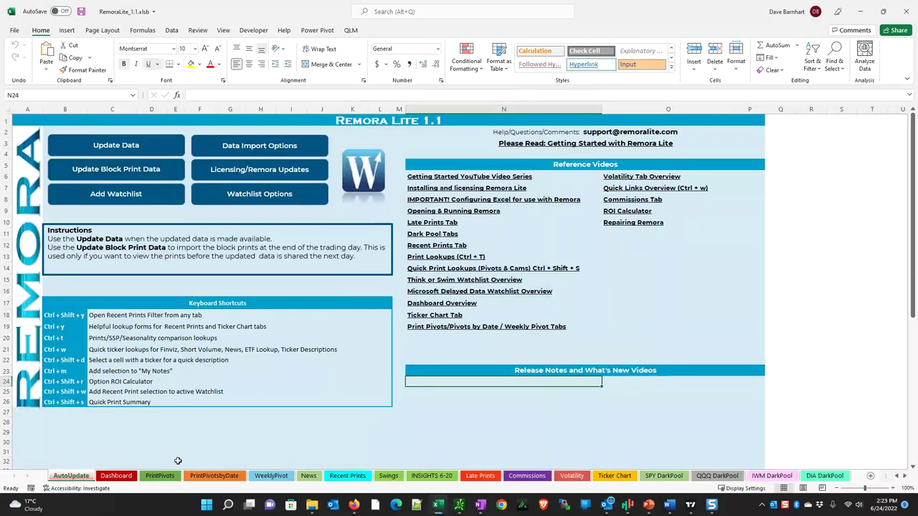
Show the Dashboard sheet and highlight AMD's first print size, CSCO's first two sizes and AMZN's four 425,000 sizes.
{"action": "left_click", "coordinate": [115, 477]}
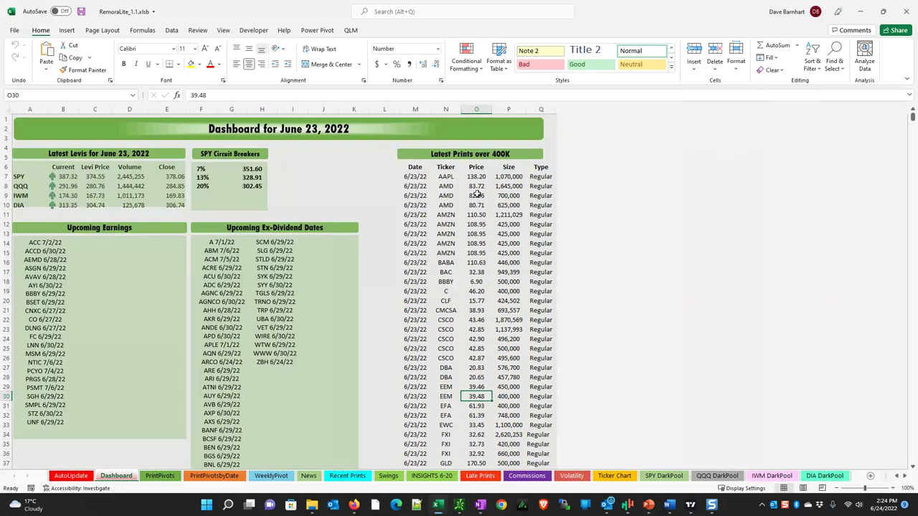
{"action": "scroll", "coordinate": [477, 193], "scroll_direction": "down", "scroll_amount": 1}
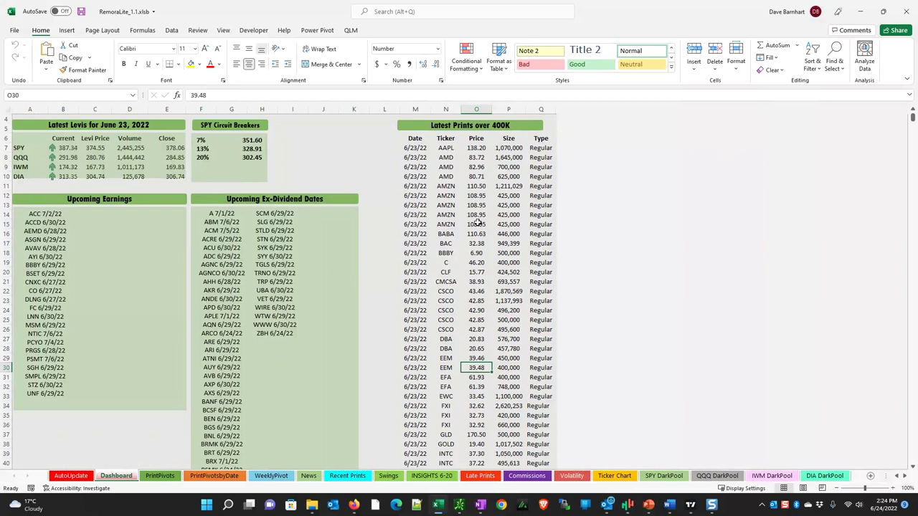
{"action": "left_click", "coordinate": [511, 158]}
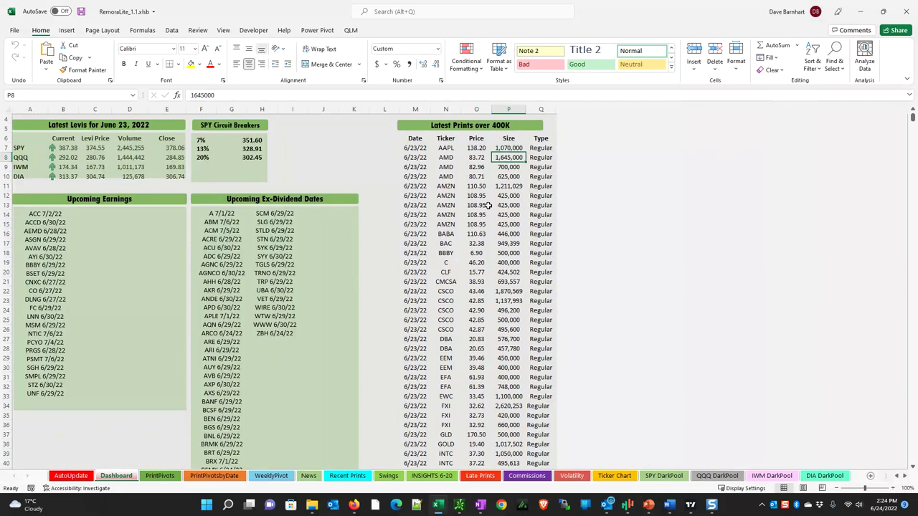
{"action": "scroll", "coordinate": [488, 208], "scroll_direction": "down", "scroll_amount": 1}
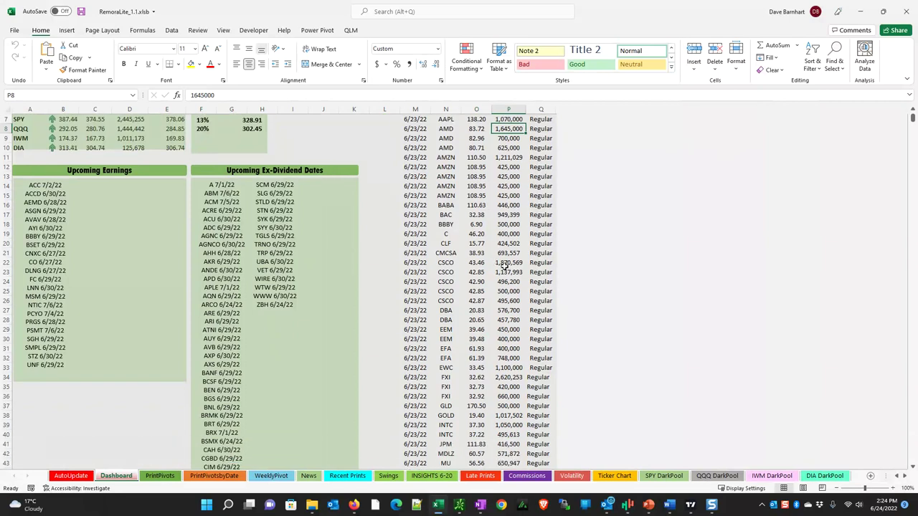
{"action": "left_click_drag", "start_coordinate": [506, 263], "coordinate": [508, 272]}
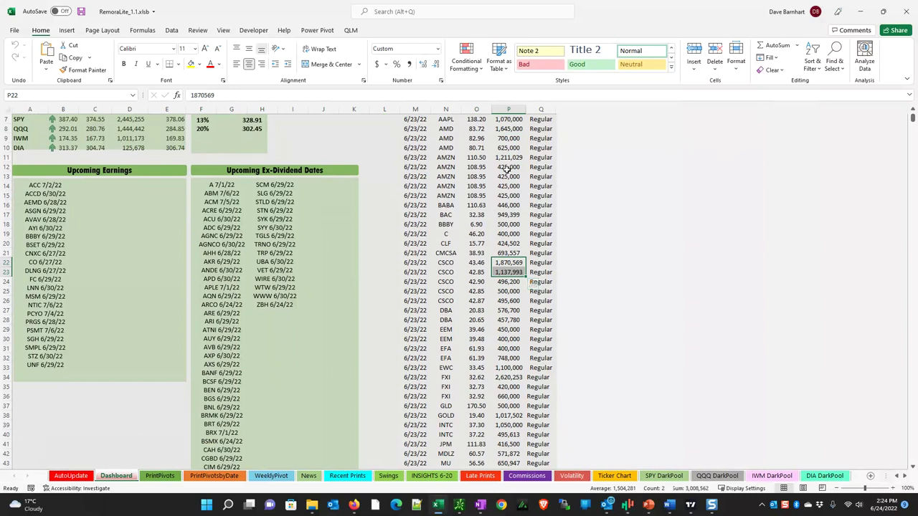
{"action": "left_click_drag", "start_coordinate": [508, 167], "coordinate": [506, 198]}
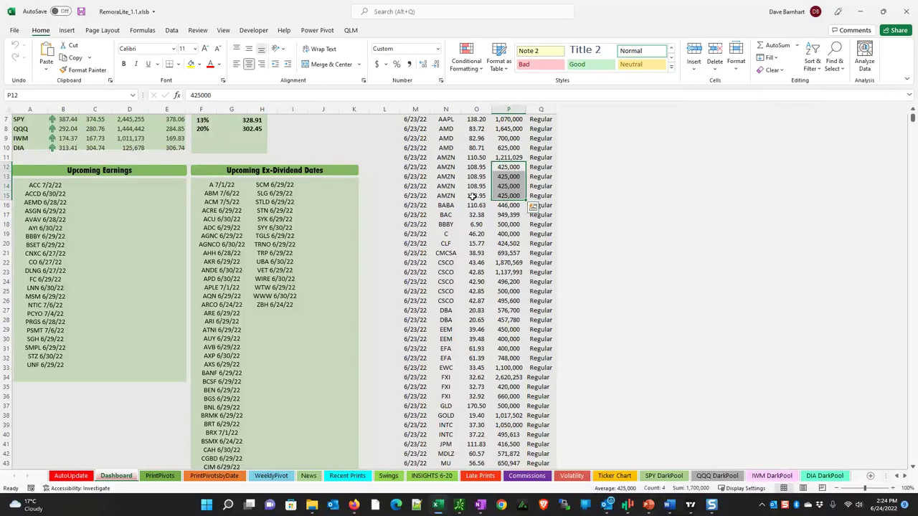
Review the remaining Latest Prints over 400K on the Dashboard down to the XPEV rows.
{"action": "scroll", "coordinate": [478, 318], "scroll_direction": "down", "scroll_amount": 2}
{"action": "scroll", "coordinate": [478, 318], "scroll_direction": "down", "scroll_amount": 2}
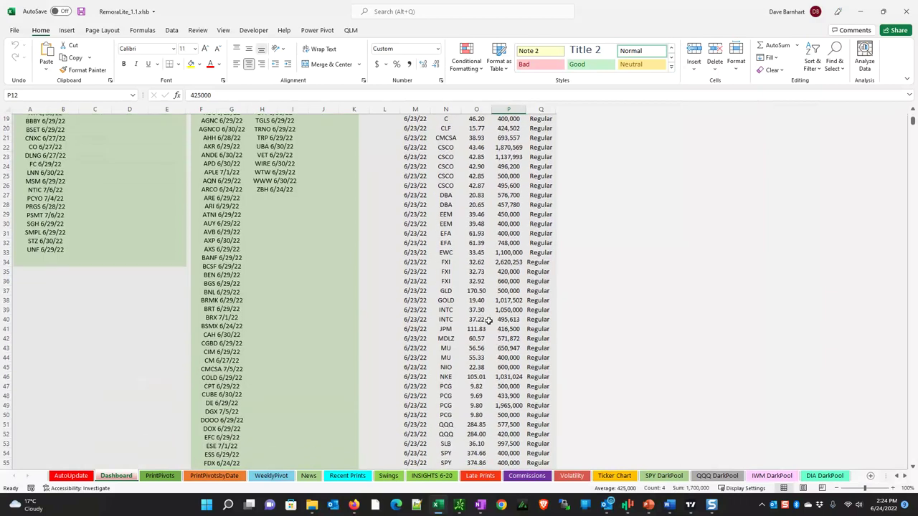
{"action": "scroll", "coordinate": [488, 320], "scroll_direction": "down", "scroll_amount": 2}
{"action": "scroll", "coordinate": [488, 320], "scroll_direction": "down", "scroll_amount": 1}
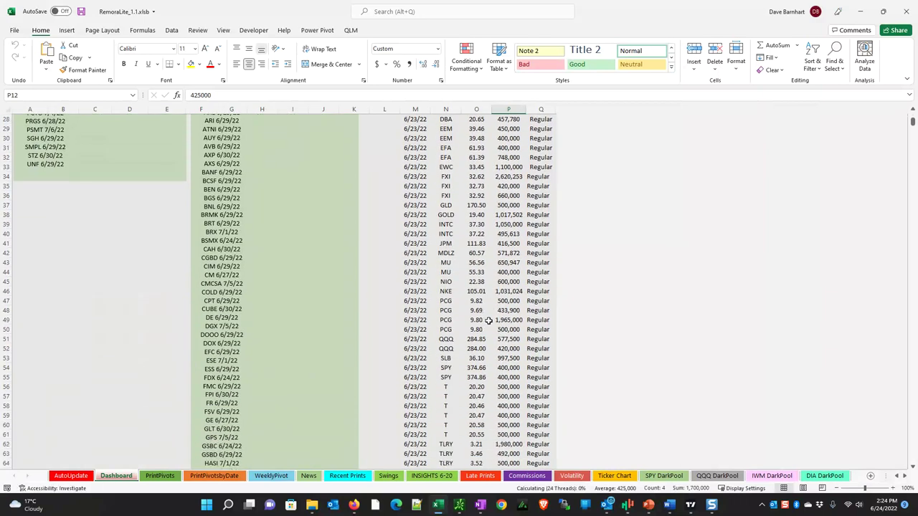
{"action": "scroll", "coordinate": [490, 314], "scroll_direction": "down", "scroll_amount": 1}
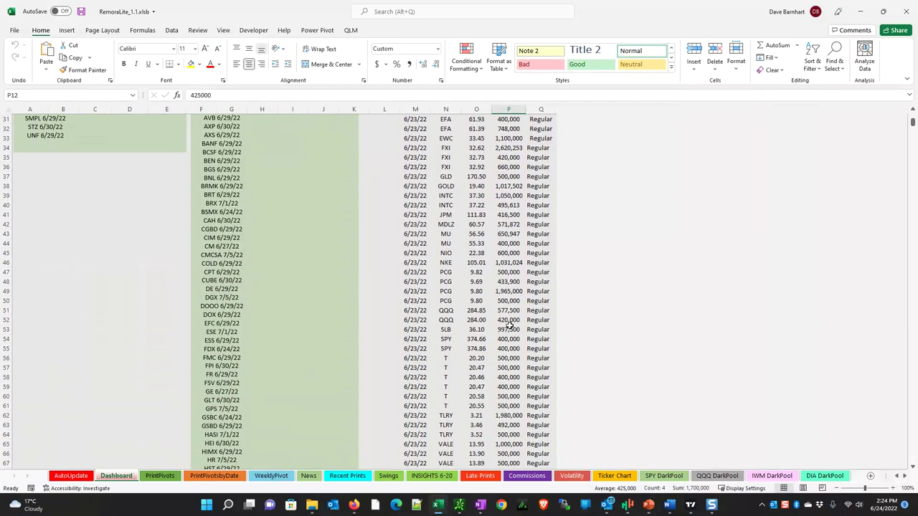
{"action": "scroll", "coordinate": [508, 326], "scroll_direction": "down", "scroll_amount": 1}
{"action": "scroll", "coordinate": [508, 325], "scroll_direction": "down", "scroll_amount": 1}
{"action": "scroll", "coordinate": [508, 326], "scroll_direction": "down", "scroll_amount": 1}
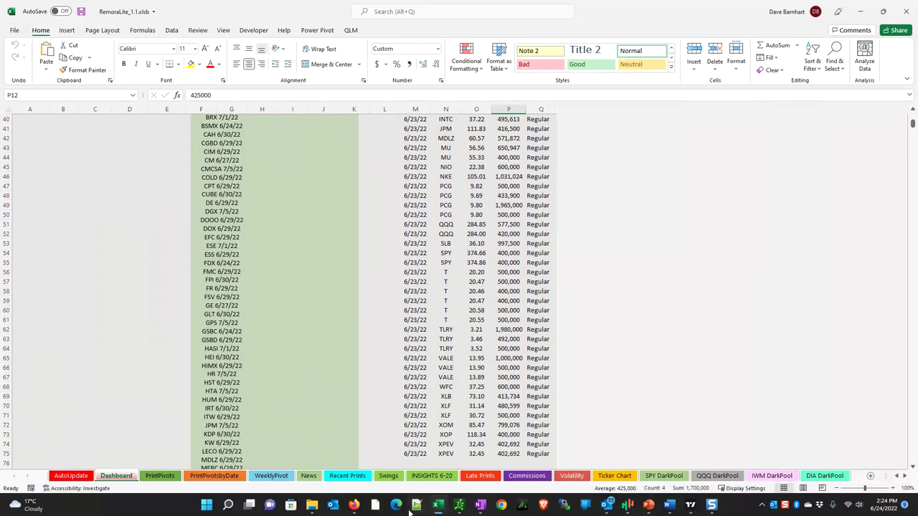
Open the Late Prints sheet, look across the SPY, QQQ, IWM and DIA Levi prints, and return to cell A1.
{"action": "left_click", "coordinate": [482, 476]}
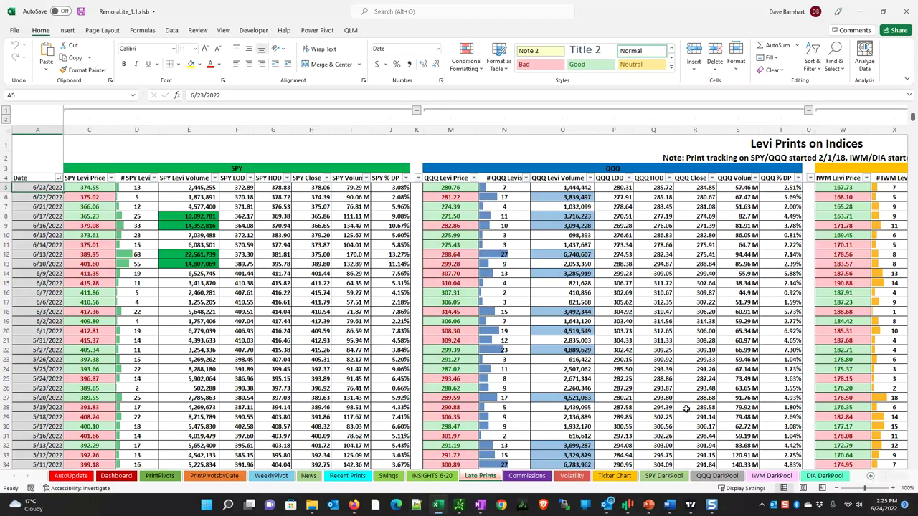
{"action": "left_click", "coordinate": [232, 142]}
{"action": "key", "text": "Right"}
{"action": "key", "text": "Right"}
{"action": "key", "text": "Right"}
{"action": "key", "text": "Right"}
{"action": "key", "text": "Right"}
{"action": "key", "text": "Right"}
{"action": "key", "text": "Right"}
{"action": "key", "text": "Right"}
{"action": "key", "text": "Right"}
{"action": "key", "text": "Right"}
{"action": "key", "text": "Right"}
{"action": "key", "text": "Right"}
{"action": "key", "text": "Right"}
{"action": "key", "text": "Right"}
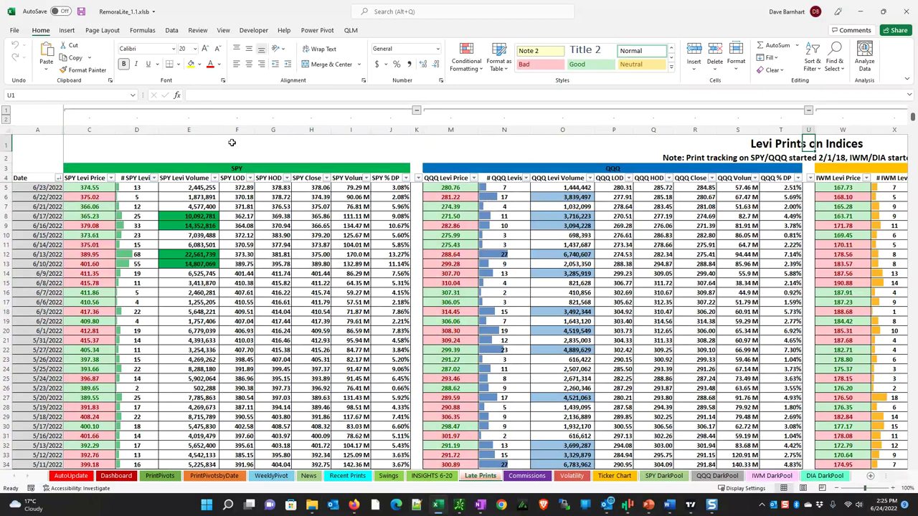
{"action": "key", "text": "Right"}
{"action": "key", "text": "Right"}
{"action": "key", "text": "Right"}
{"action": "key", "text": "Right"}
{"action": "key", "text": "Right"}
{"action": "key", "text": "Right"}
{"action": "key", "text": "Right"}
{"action": "key", "text": "Right"}
{"action": "key", "text": "Right"}
{"action": "key", "text": "Right"}
{"action": "key", "text": "Right"}
{"action": "key", "text": "Right"}
{"action": "key", "text": "Right"}
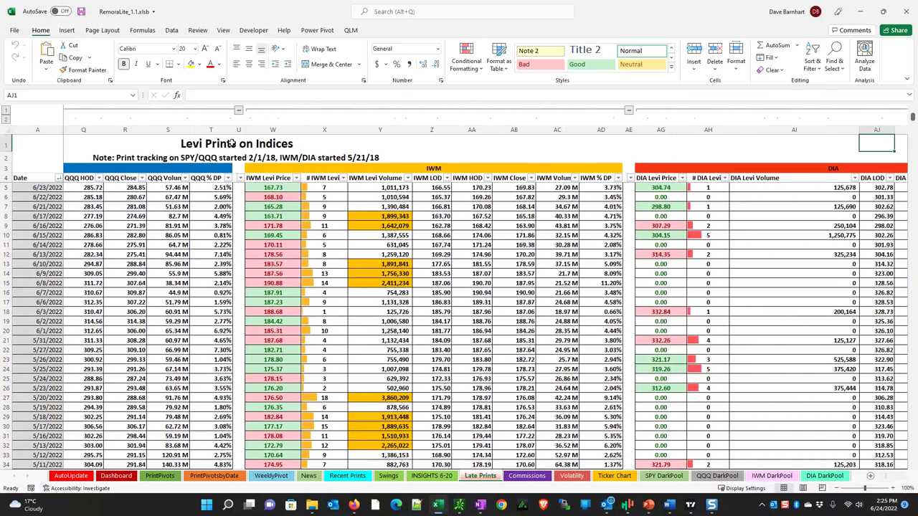
{"action": "key", "text": "Left"}
{"action": "key", "text": "Left"}
{"action": "key", "text": "Left"}
{"action": "key", "text": "Left"}
{"action": "key", "text": "Left"}
{"action": "key", "text": "Left"}
{"action": "key", "text": "Left"}
{"action": "key", "text": "Left"}
{"action": "key", "text": "Left"}
{"action": "key", "text": "Left"}
{"action": "key", "text": "Left"}
{"action": "key", "text": "Left"}
{"action": "key", "text": "Left"}
{"action": "key", "text": "Left"}
{"action": "key", "text": "Left"}
{"action": "key", "text": "Left"}
{"action": "key", "text": "Left"}
{"action": "key", "text": "Left"}
{"action": "key", "text": "Left"}
{"action": "key", "text": "Left"}
{"action": "key", "text": "Left"}
{"action": "key", "text": "Left"}
{"action": "key", "text": "Left"}
{"action": "key", "text": "Left"}
{"action": "key", "text": "Left"}
{"action": "key", "text": "Left"}
{"action": "key", "text": "Left"}
{"action": "key", "text": "Left"}
{"action": "key", "text": "Left"}
{"action": "key", "text": "Left"}
{"action": "key", "text": "Left"}
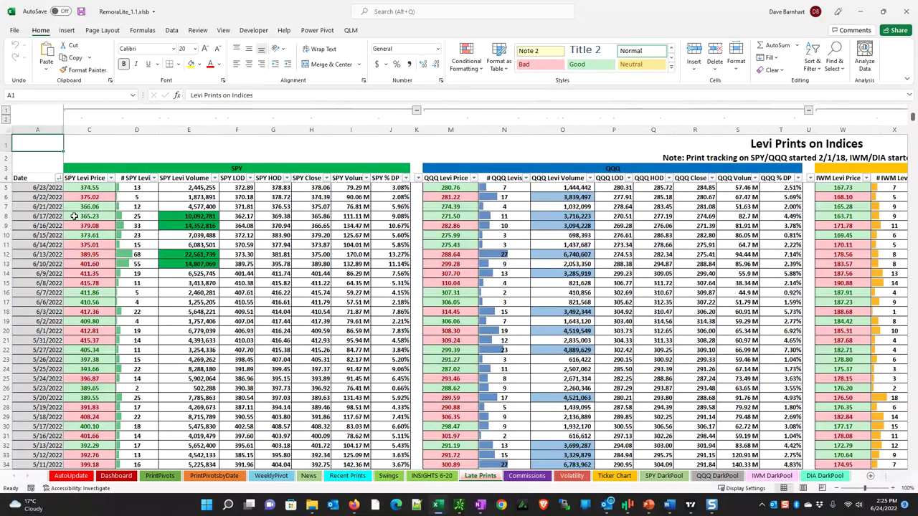
Point out SPY's Levi volume for 6/17/2022, and the Levi price, Levi volume and % DP for 6/13/2022.
{"action": "left_click", "coordinate": [164, 216]}
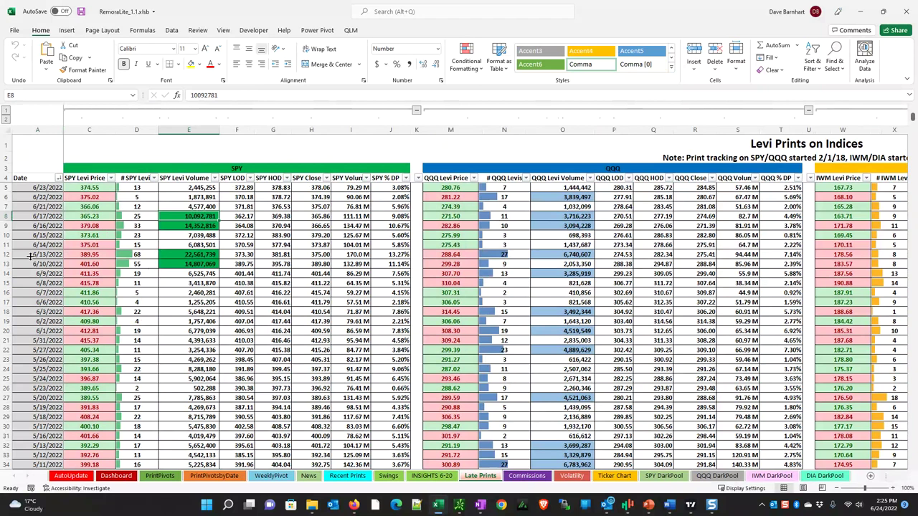
{"action": "left_click", "coordinate": [99, 254]}
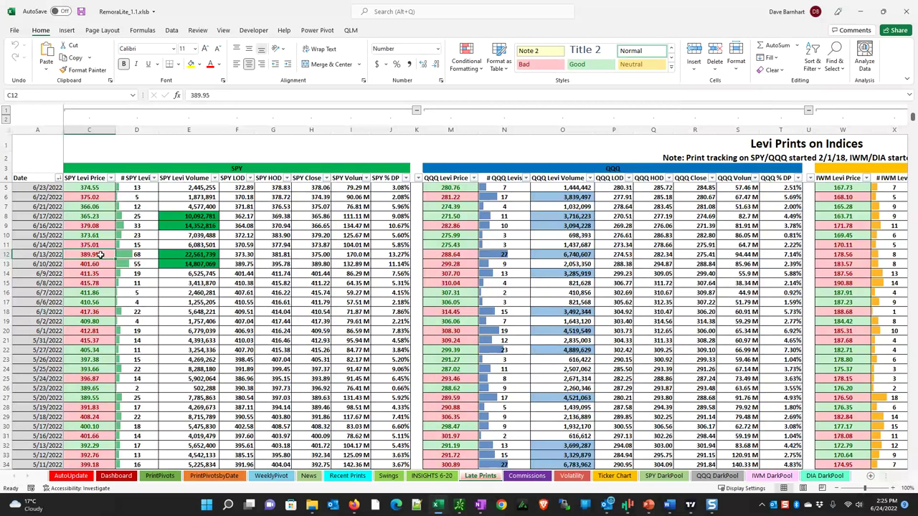
{"action": "left_click", "coordinate": [193, 254]}
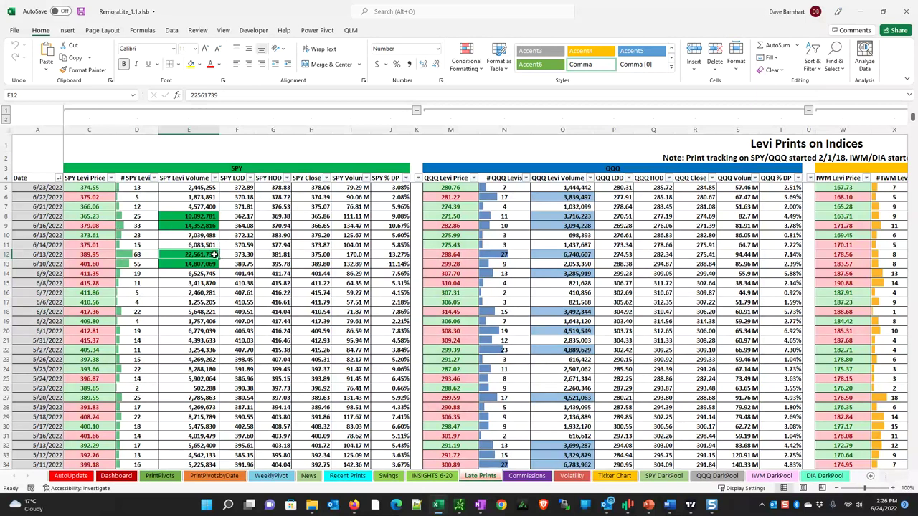
{"action": "left_click", "coordinate": [391, 255]}
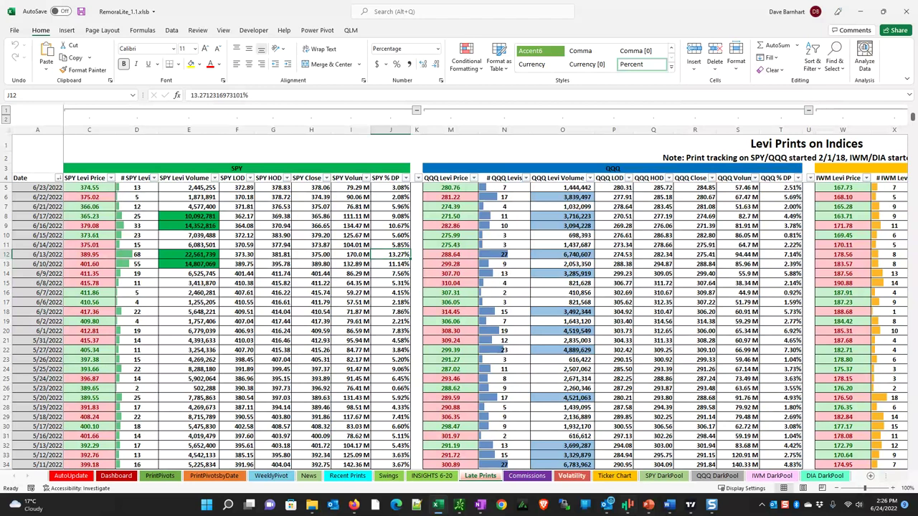
Switch to the running PowerPoint slide show and advance past the "Trading It" slide.
{"action": "mouse_move", "coordinate": [648, 505]}
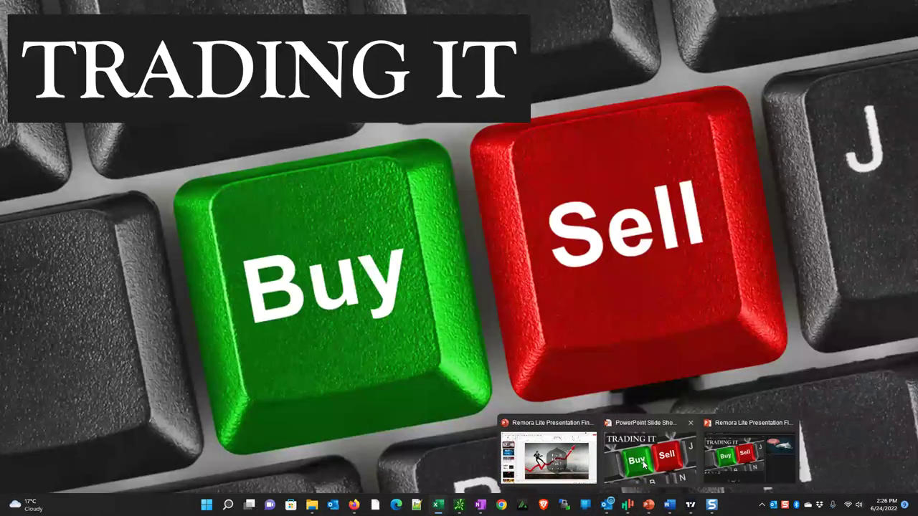
{"action": "left_click", "coordinate": [644, 465]}
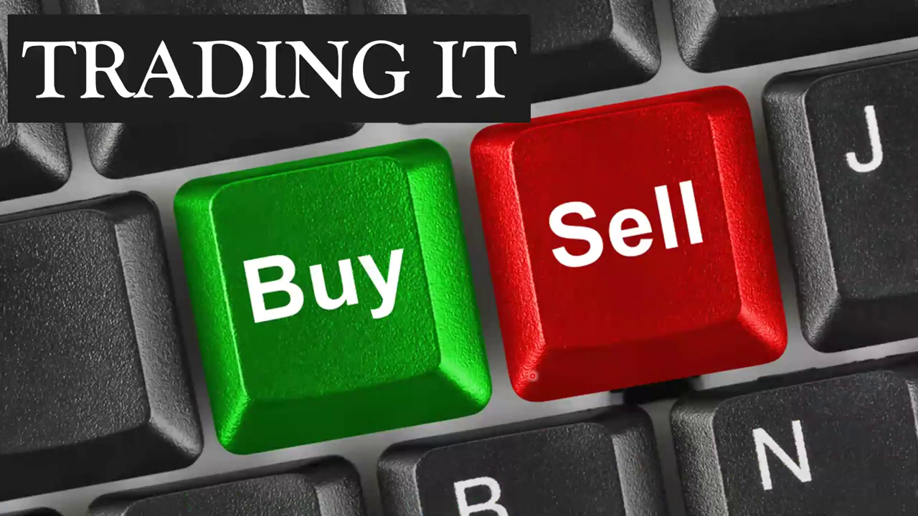
{"action": "left_click", "coordinate": [509, 332]}
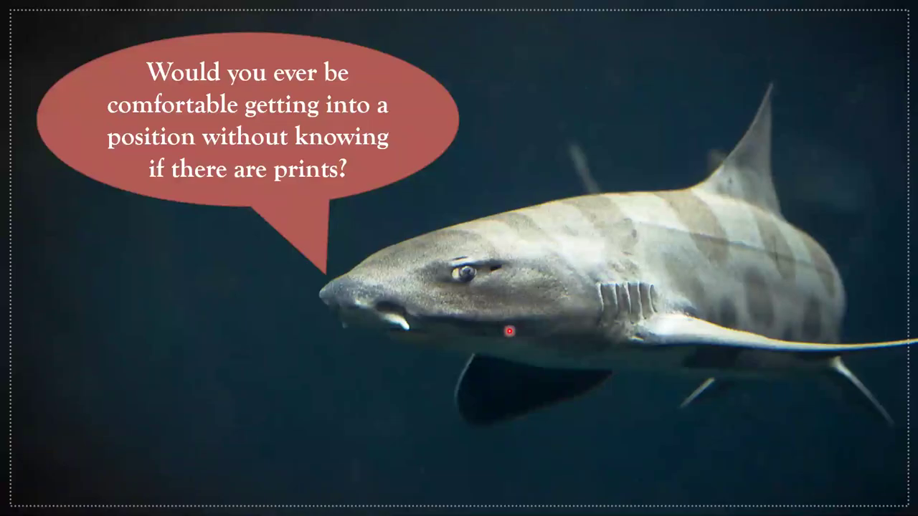